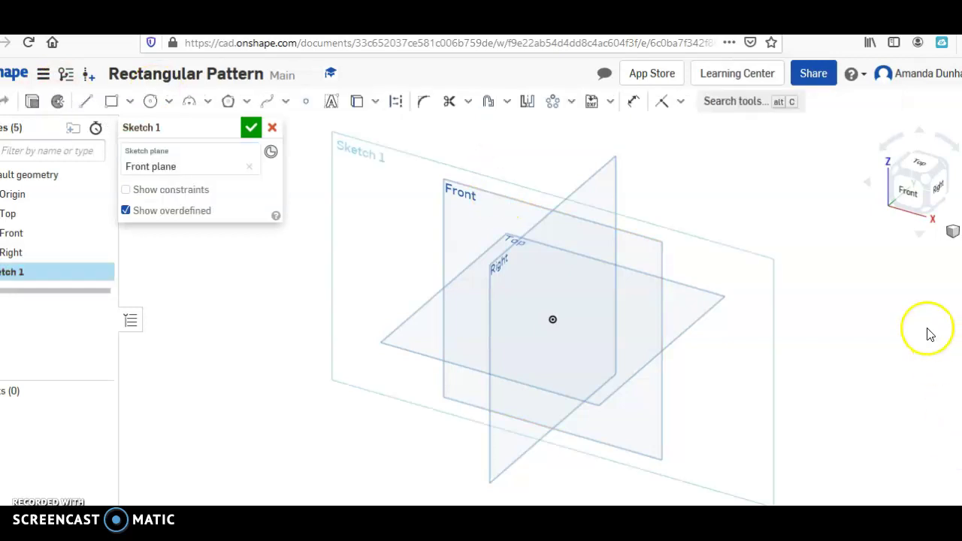
Step: Sketch a corner rectangle on the Front plane starting at the origin, about 1.87 in wide, extending up and to the right
{"action": "left_click", "coordinate": [909, 189]}
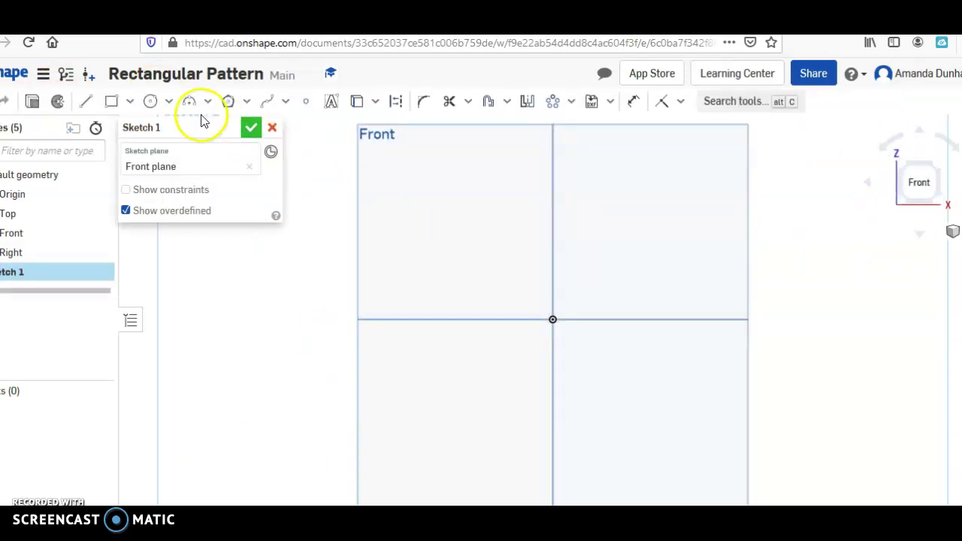
{"action": "left_click", "coordinate": [130, 101]}
{"action": "left_click", "coordinate": [156, 130]}
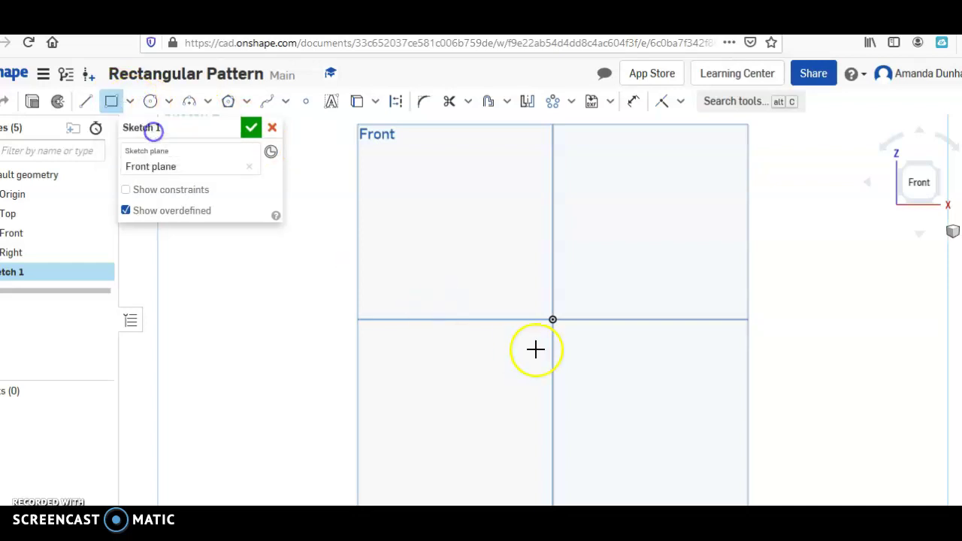
{"action": "left_click", "coordinate": [552, 320]}
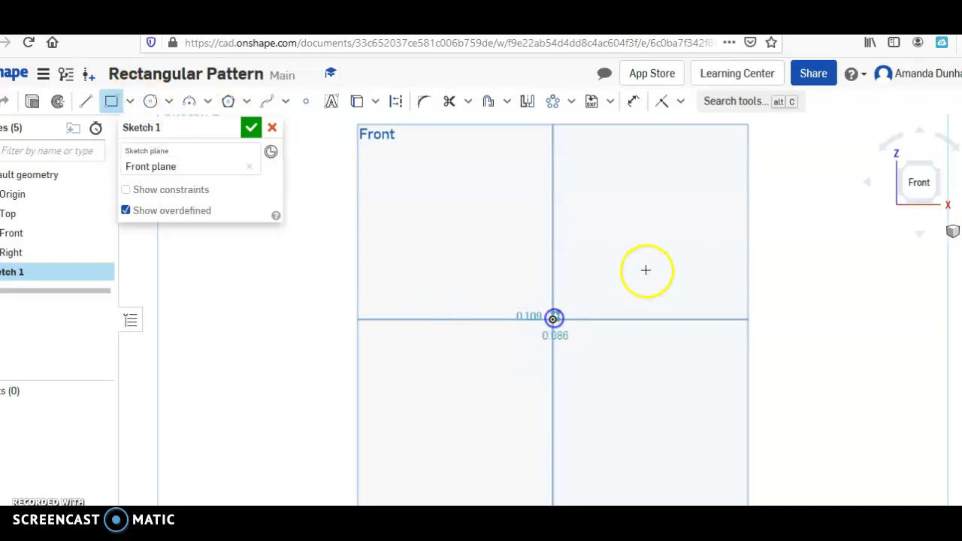
{"action": "left_click", "coordinate": [674, 223]}
Step: Check the plate size in the assignment instructions and dimension the rectangle's top edge to 6 in
{"action": "left_click", "coordinate": [635, 102]}
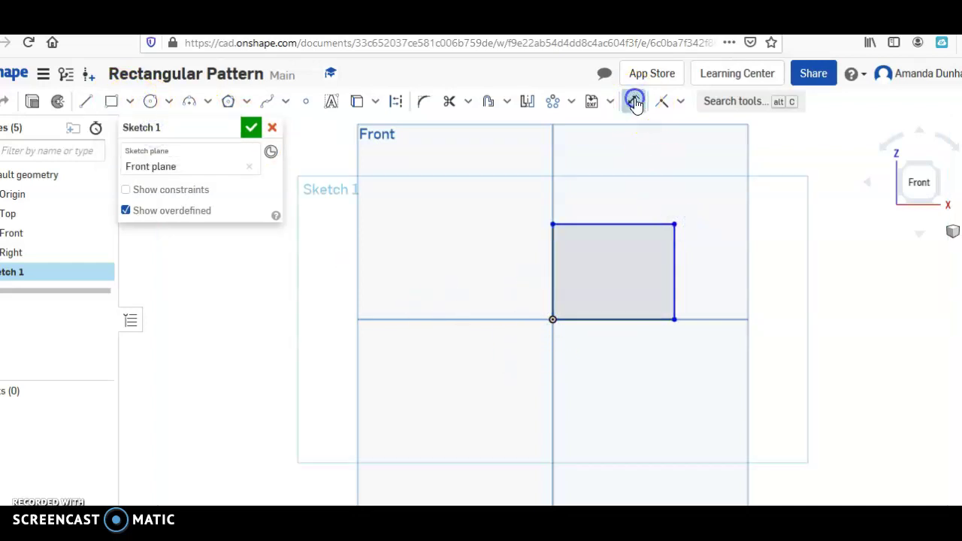
{"action": "left_click", "coordinate": [620, 224]}
{"action": "left_click", "coordinate": [614, 184]}
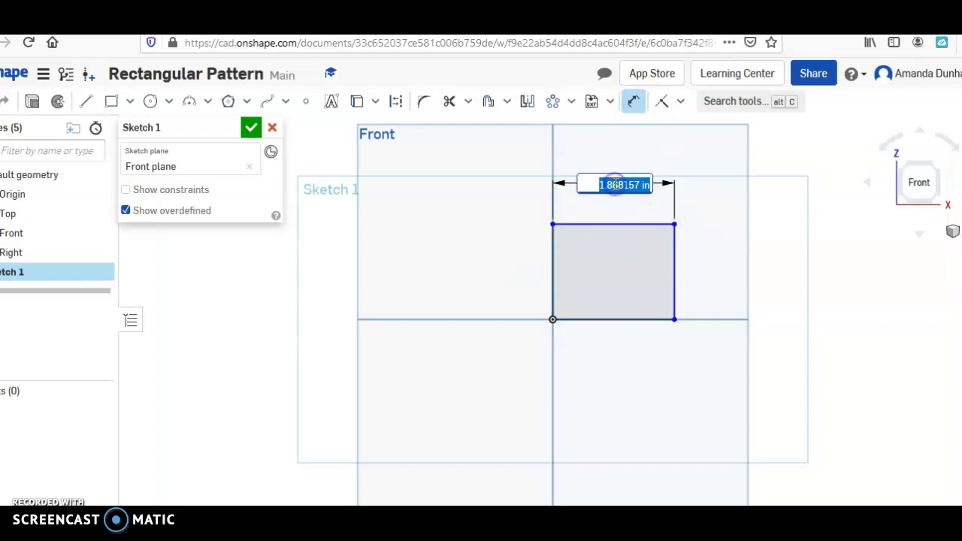
{"action": "left_click", "coordinate": [451, 35]}
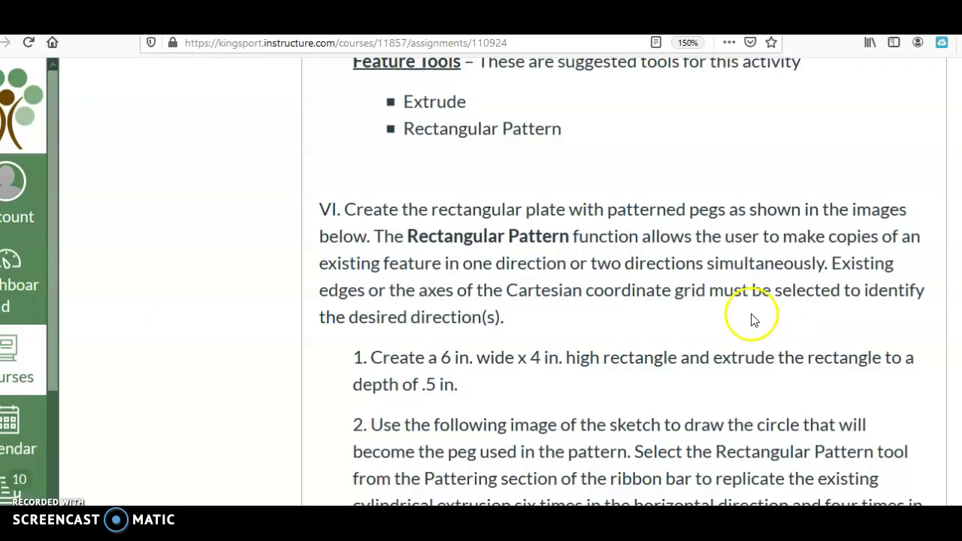
{"action": "left_click", "coordinate": [361, 22]}
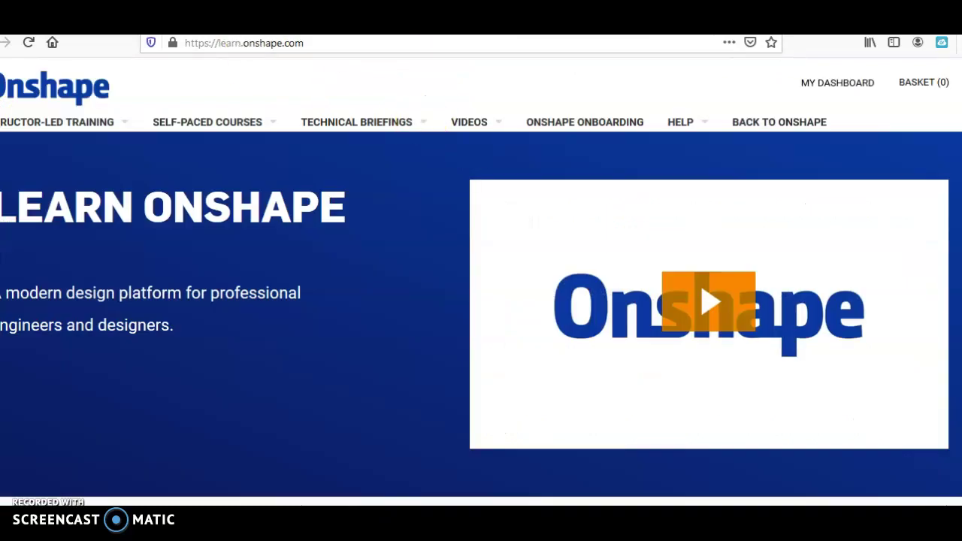
{"action": "left_click", "coordinate": [571, 22]}
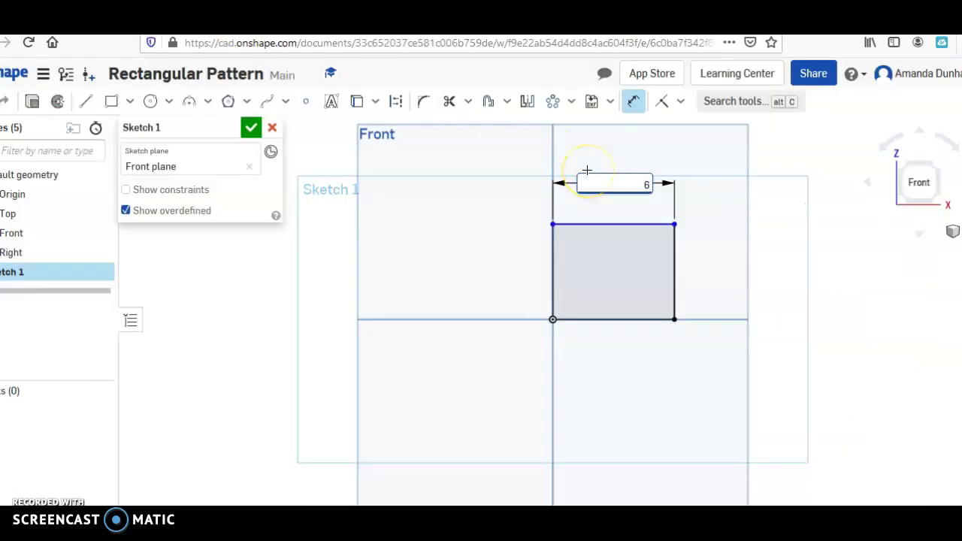
{"action": "key", "text": "Return"}
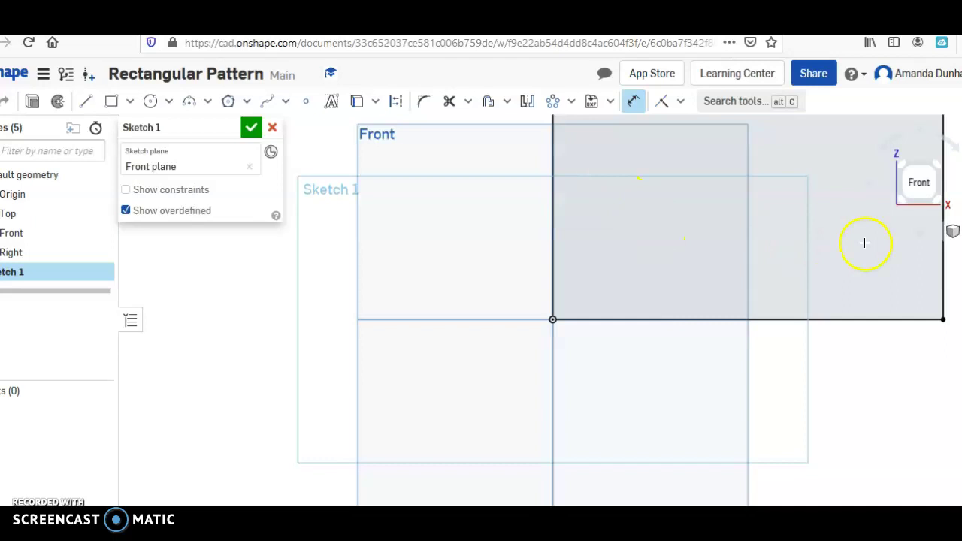
Step: Dimension the rectangle's left edge to 4 in and finish the sketch
{"action": "scroll", "coordinate": [797, 305], "scroll_direction": "up", "scroll_amount": 5}
{"action": "scroll", "coordinate": [797, 305], "scroll_direction": "down", "scroll_amount": 5}
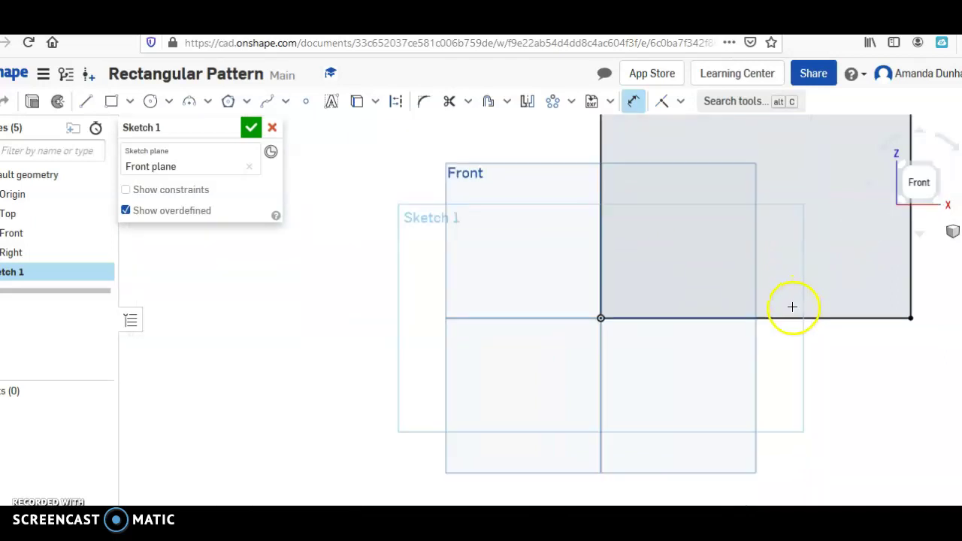
{"action": "left_click", "coordinate": [684, 232]}
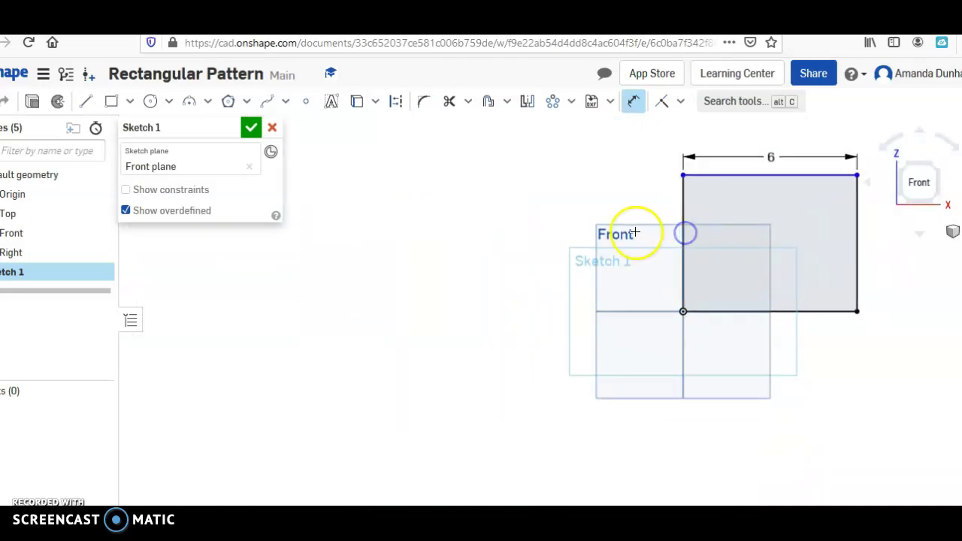
{"action": "left_click", "coordinate": [638, 233]}
{"action": "type", "text": "4"}
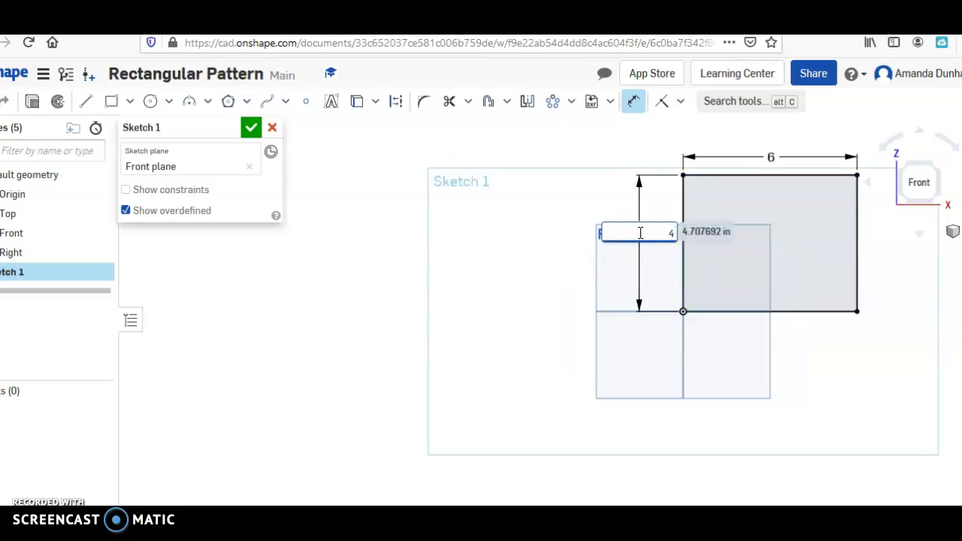
{"action": "key", "text": "Return"}
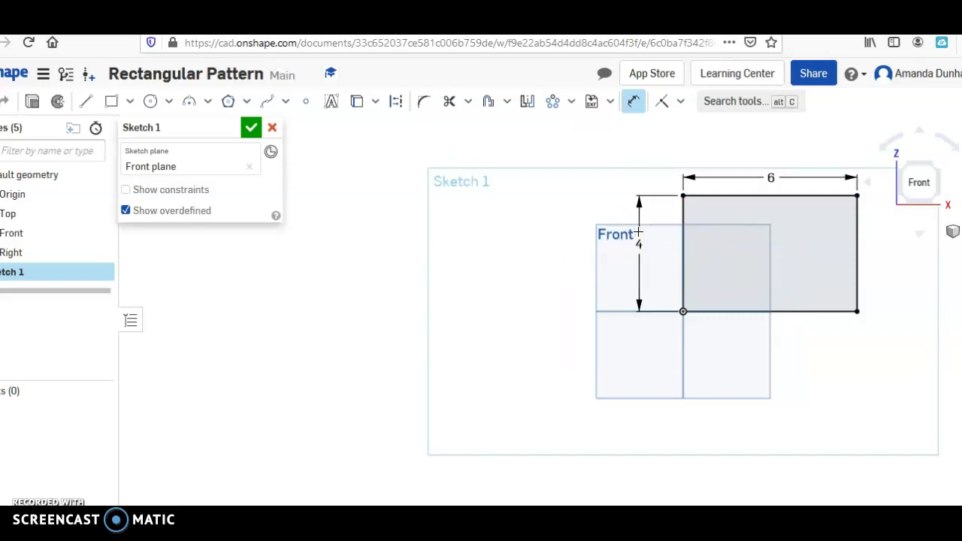
{"action": "left_click", "coordinate": [251, 129]}
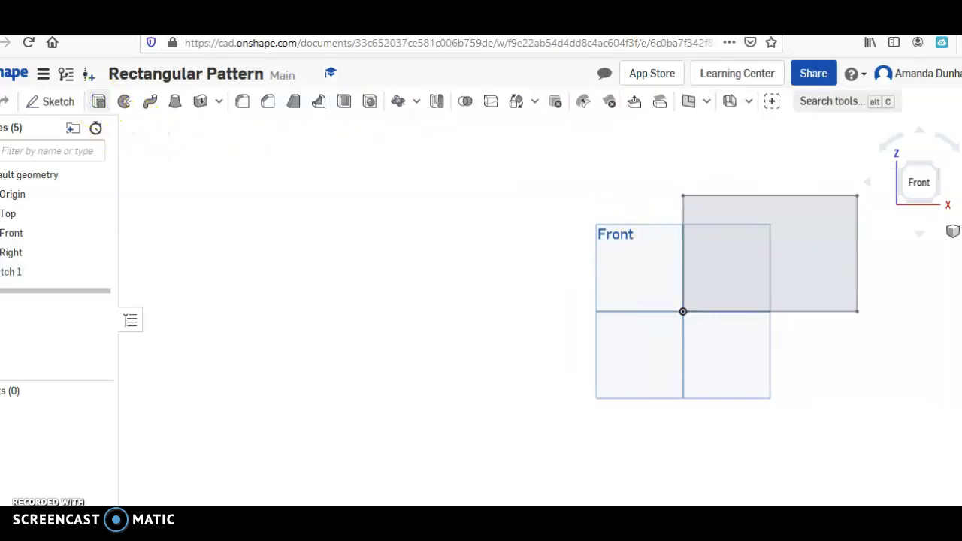
Step: Check the depth in the assignment instructions and extrude the rectangle as a new solid 0.5 in deep
{"action": "key", "text": "shift+e"}
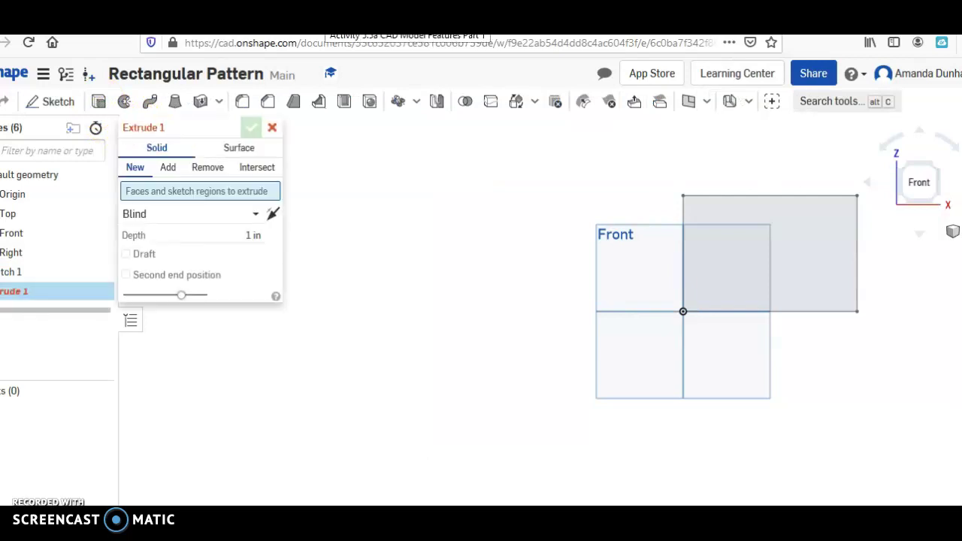
{"action": "left_click", "coordinate": [327, 21]}
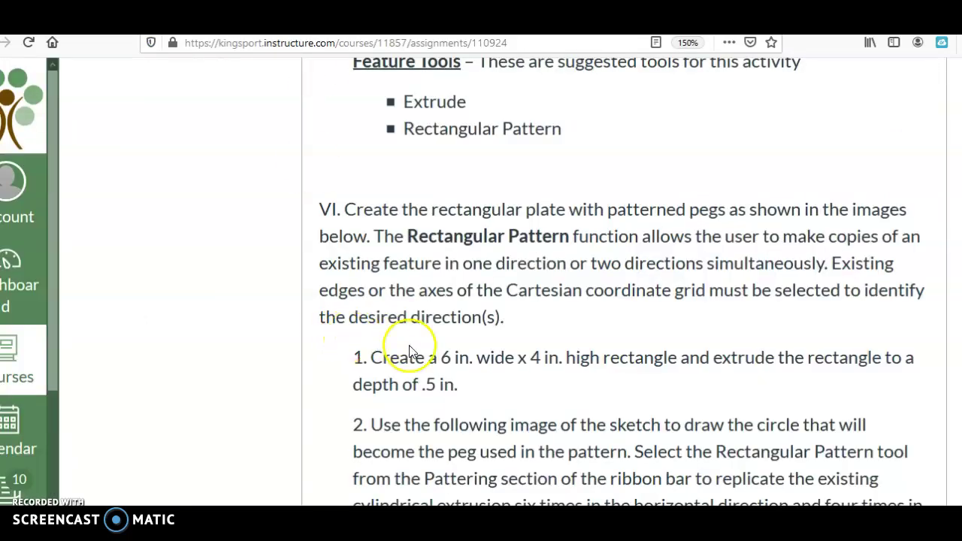
{"action": "left_click", "coordinate": [495, 21]}
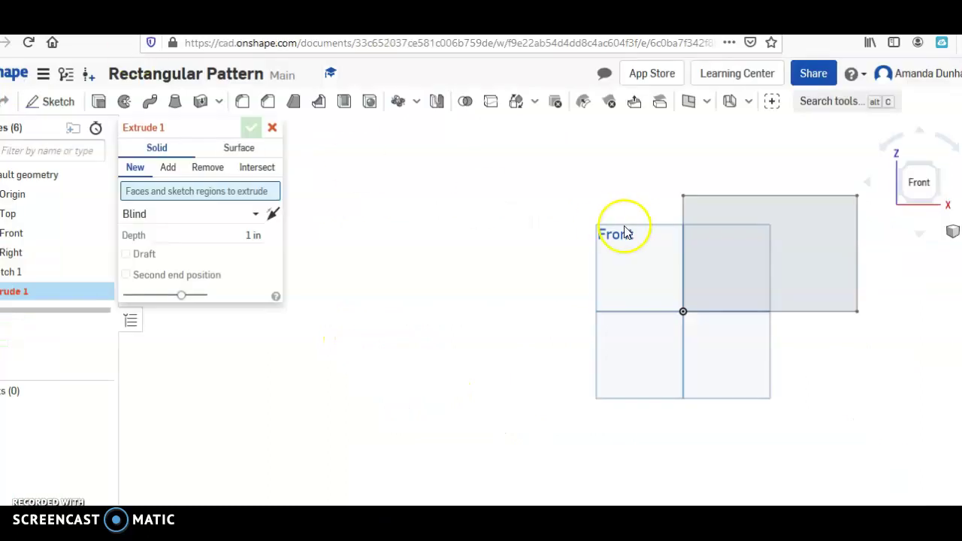
{"action": "left_click", "coordinate": [807, 218]}
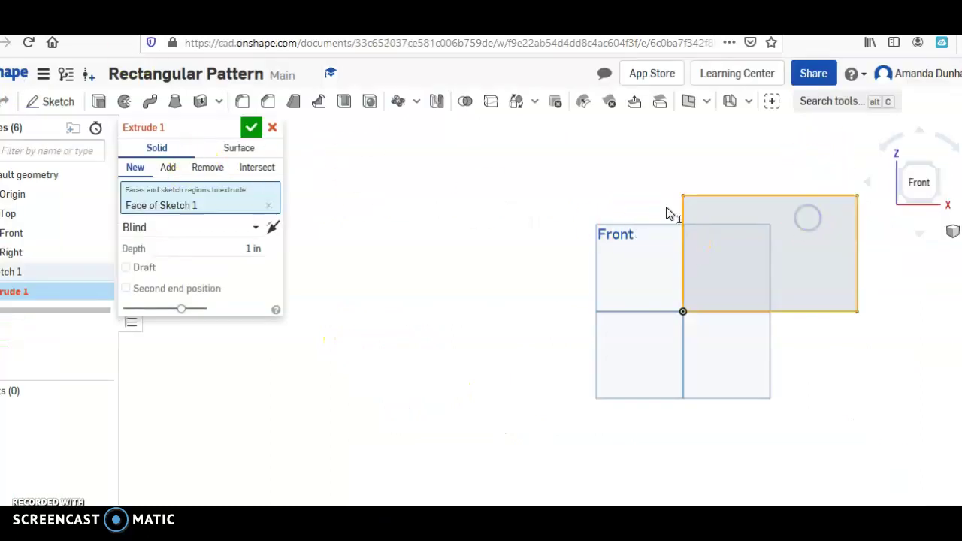
{"action": "left_click", "coordinate": [252, 248]}
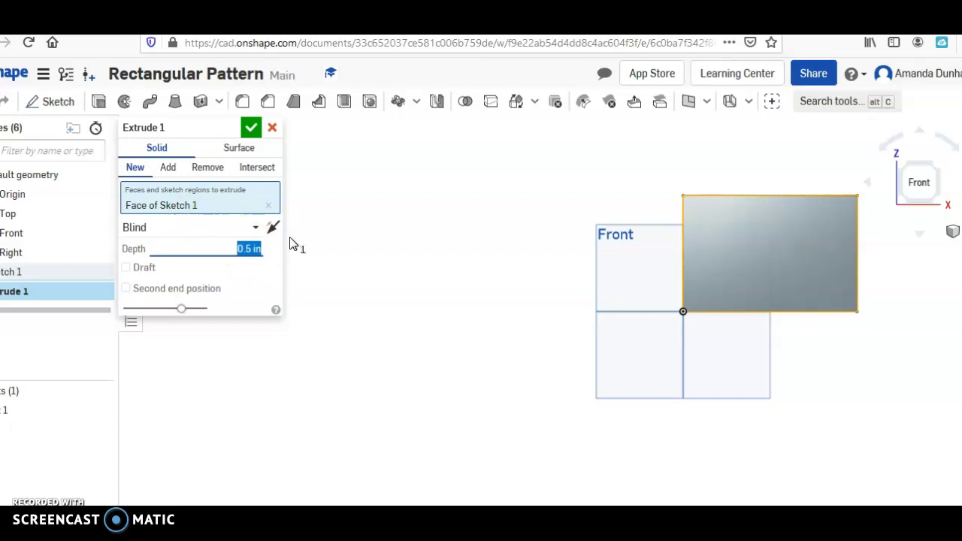
{"action": "left_click", "coordinate": [251, 127]}
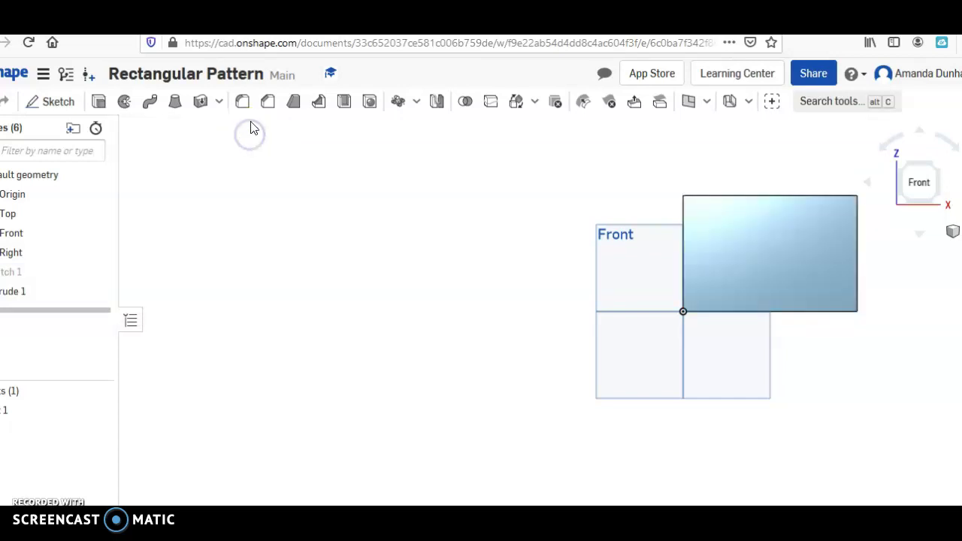
Step: Start a sketch on the plate's front face and draw a circle about 0.54 in in diameter near its lower-left corner
{"action": "left_click", "coordinate": [43, 104]}
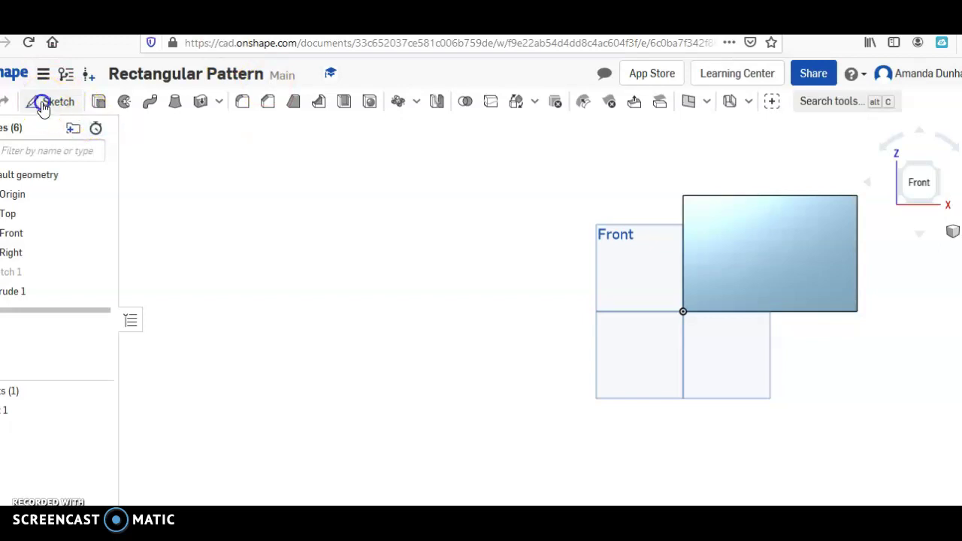
{"action": "left_click", "coordinate": [818, 248]}
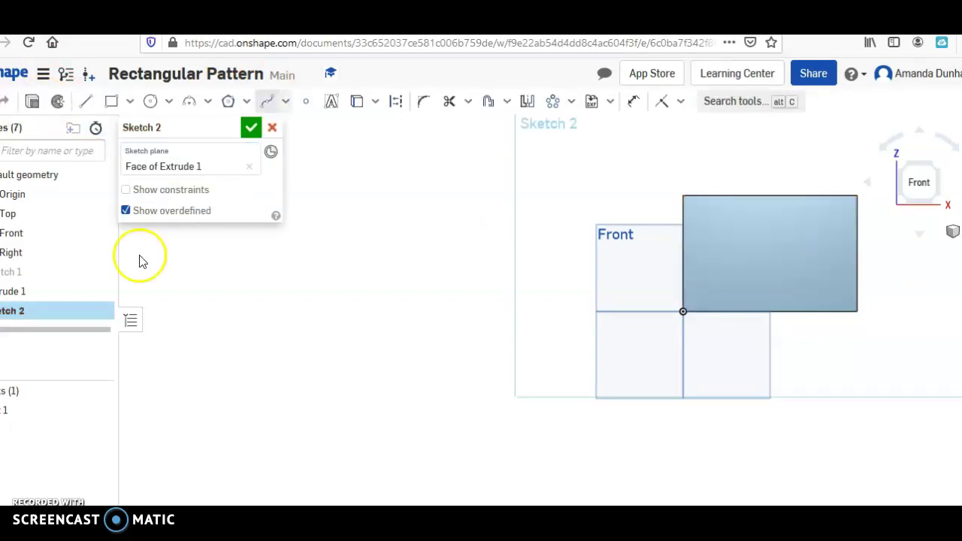
{"action": "left_click", "coordinate": [153, 103]}
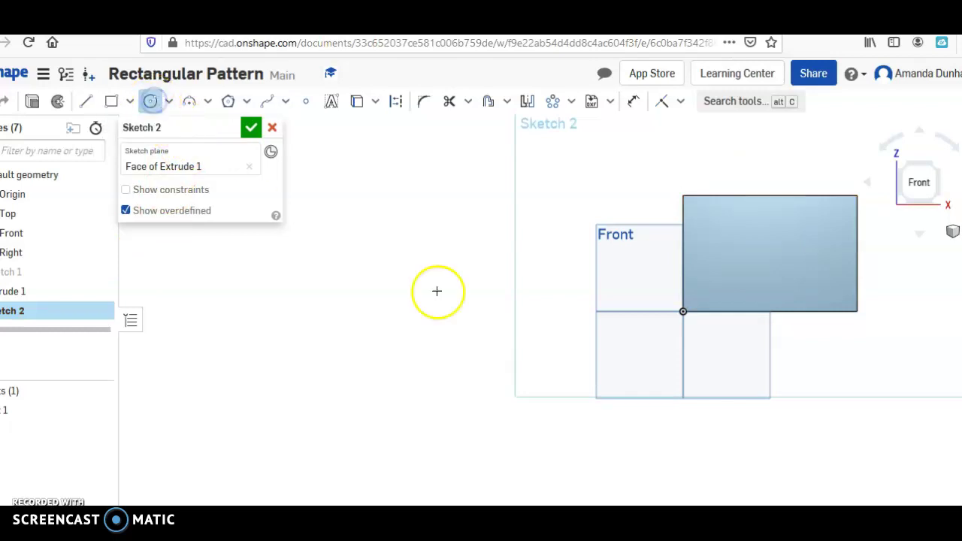
{"action": "left_click", "coordinate": [695, 300]}
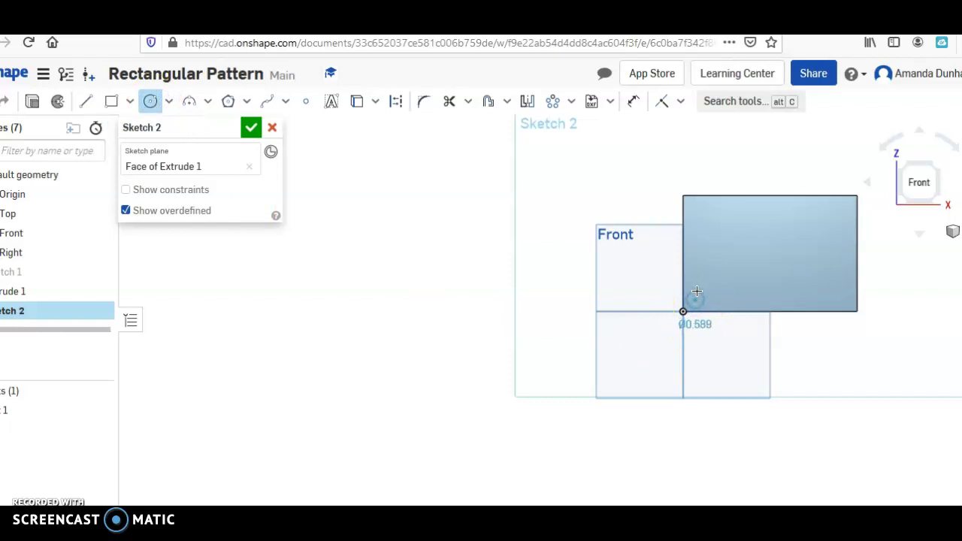
{"action": "left_click", "coordinate": [690, 278]}
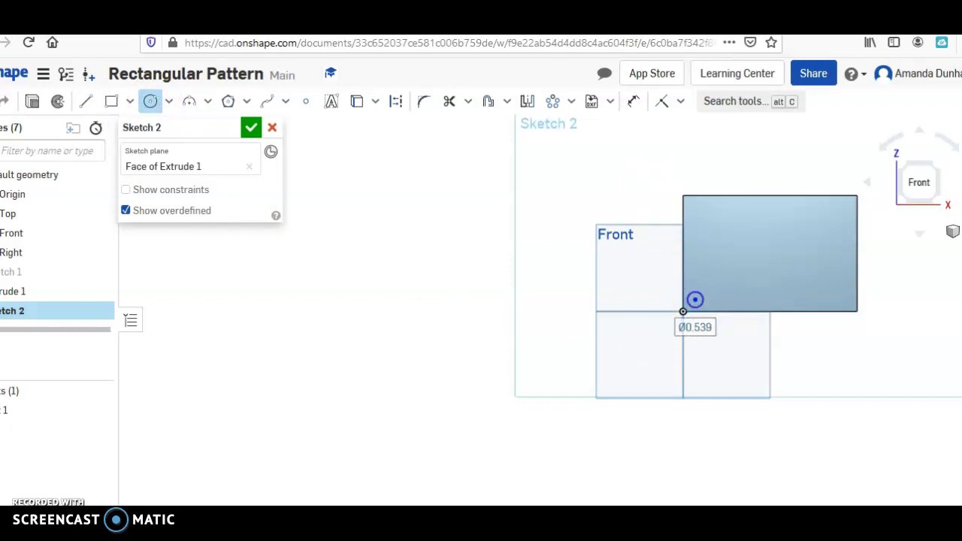
Step: Look up the peg sketch dimensions in the assignment and set the circle's diameter to 0.3 in
{"action": "key", "text": "ctrl+Tab"}
{"action": "scroll", "coordinate": [636, 357], "scroll_direction": "down", "scroll_amount": 2}
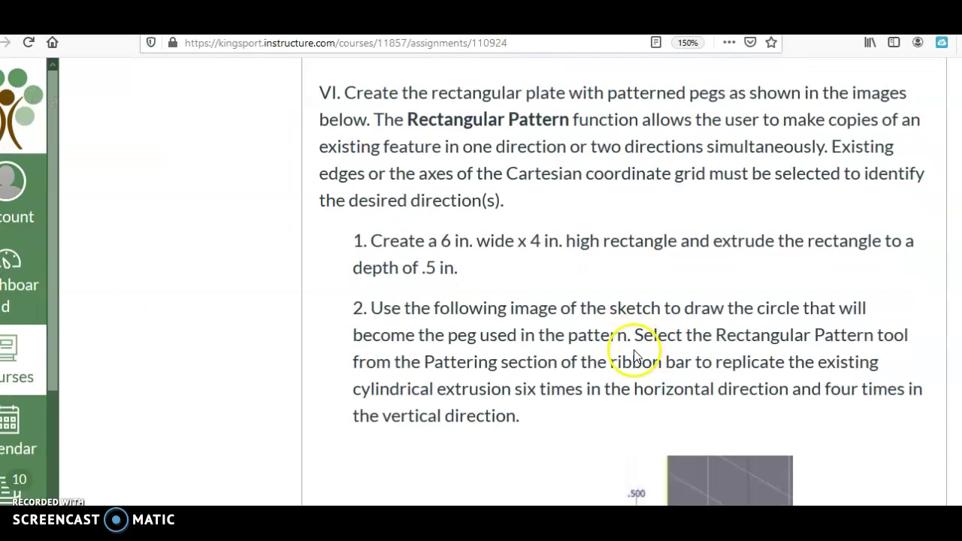
{"action": "scroll", "coordinate": [635, 355], "scroll_direction": "down", "scroll_amount": 3}
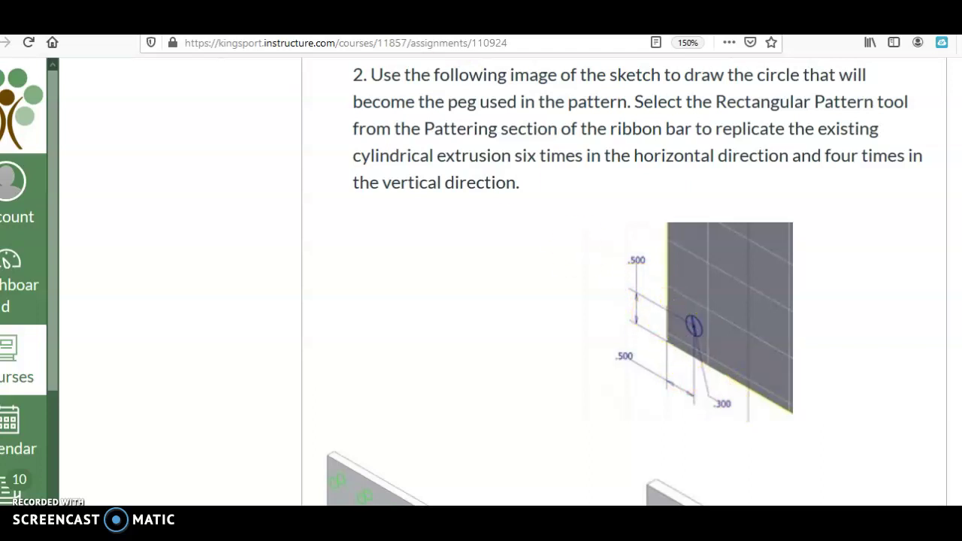
{"action": "key", "text": "ctrl+Tab"}
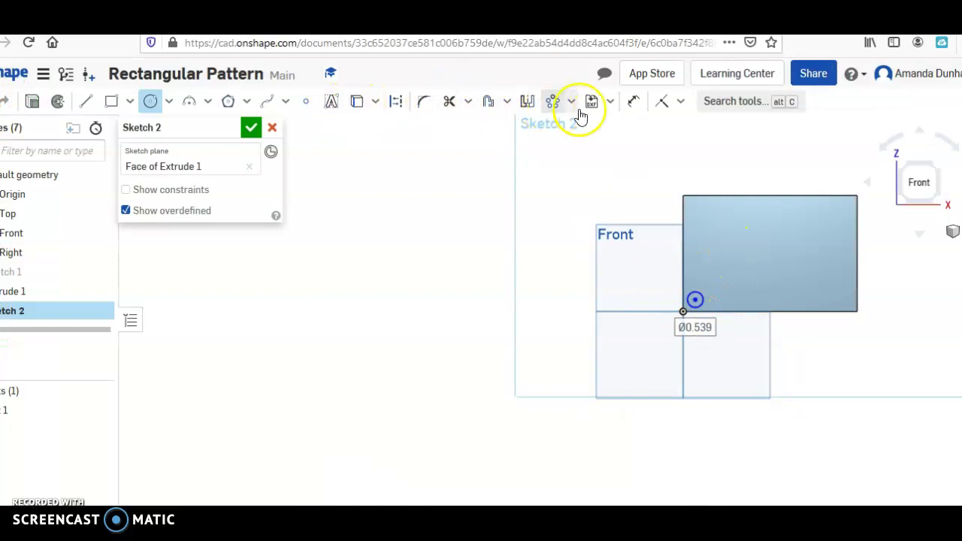
{"action": "left_click", "coordinate": [633, 100]}
{"action": "left_click", "coordinate": [696, 292]}
{"action": "left_click", "coordinate": [719, 279]}
{"action": "key", "text": "Return"}
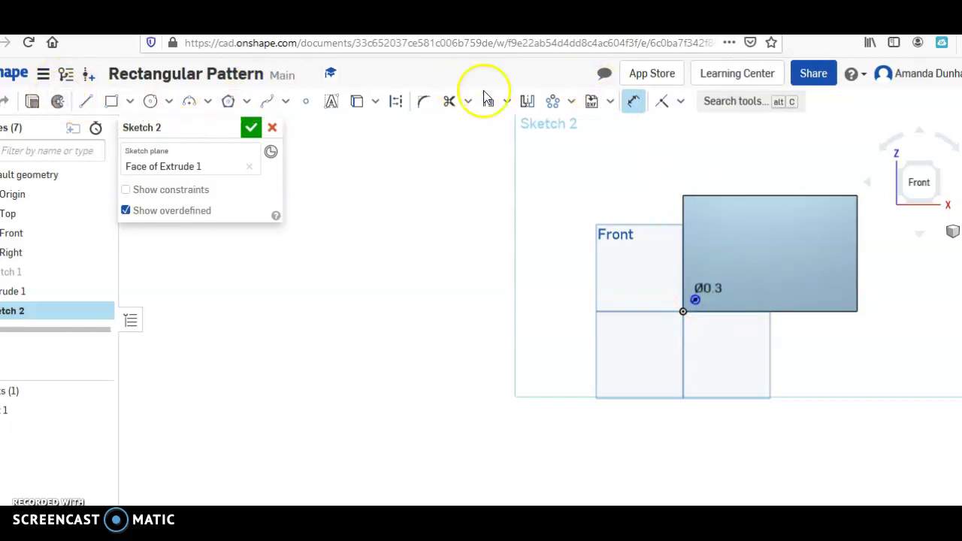
Step: Dimension the vertical distance between the circle's center and the origin to 0.5 in
{"action": "left_click", "coordinate": [695, 301]}
{"action": "left_click", "coordinate": [683, 311]}
{"action": "left_click", "coordinate": [627, 308]}
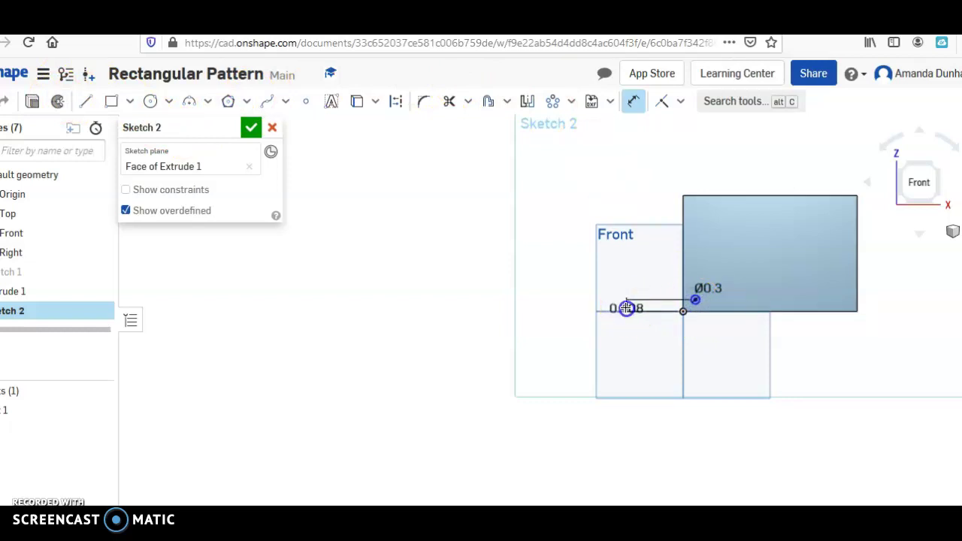
{"action": "type", "text": ".5"}
{"action": "key", "text": "Escape"}
Step: Add repeated vertical dimensions between the circle's center and the plate's bottom edge, and finish the sketch
{"action": "left_click", "coordinate": [706, 296]}
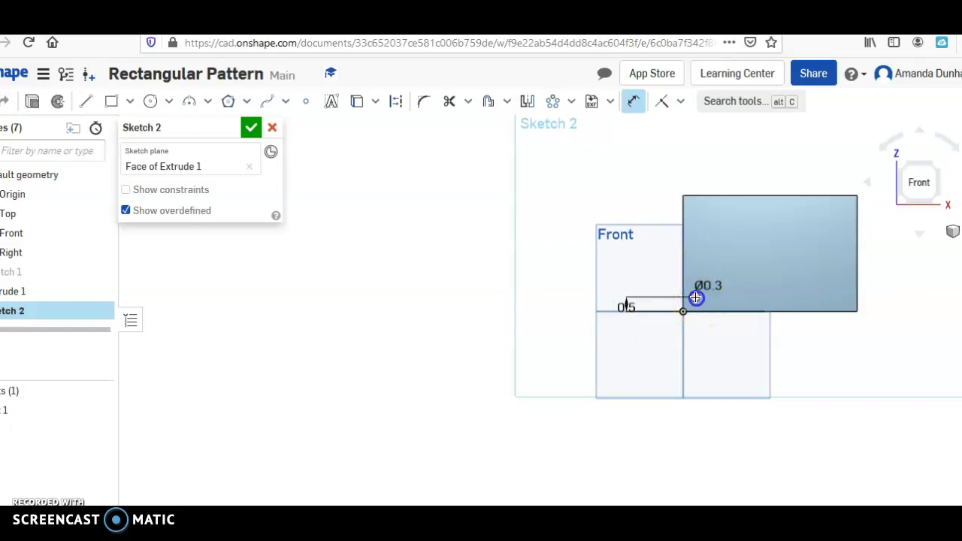
{"action": "left_click_drag", "start_coordinate": [695, 313], "coordinate": [647, 316]}
{"action": "left_click", "coordinate": [647, 316]}
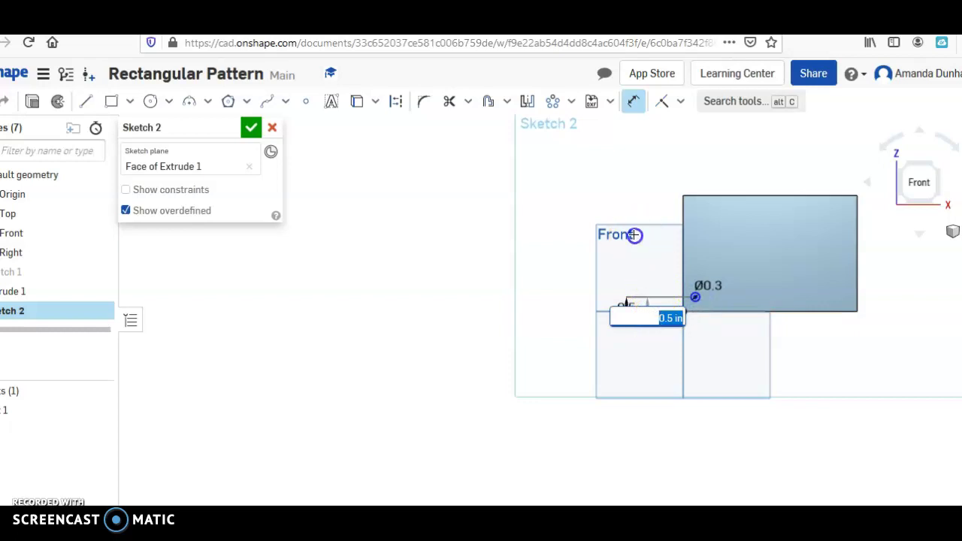
{"action": "left_click", "coordinate": [700, 301]}
{"action": "left_click_drag", "start_coordinate": [703, 309], "coordinate": [875, 308]}
{"action": "left_click", "coordinate": [875, 308]}
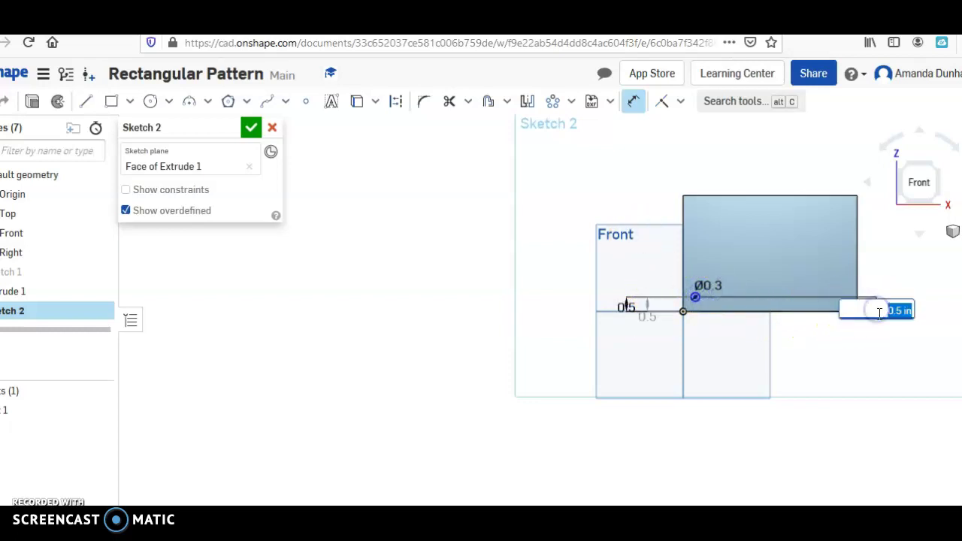
{"action": "left_click", "coordinate": [697, 297]}
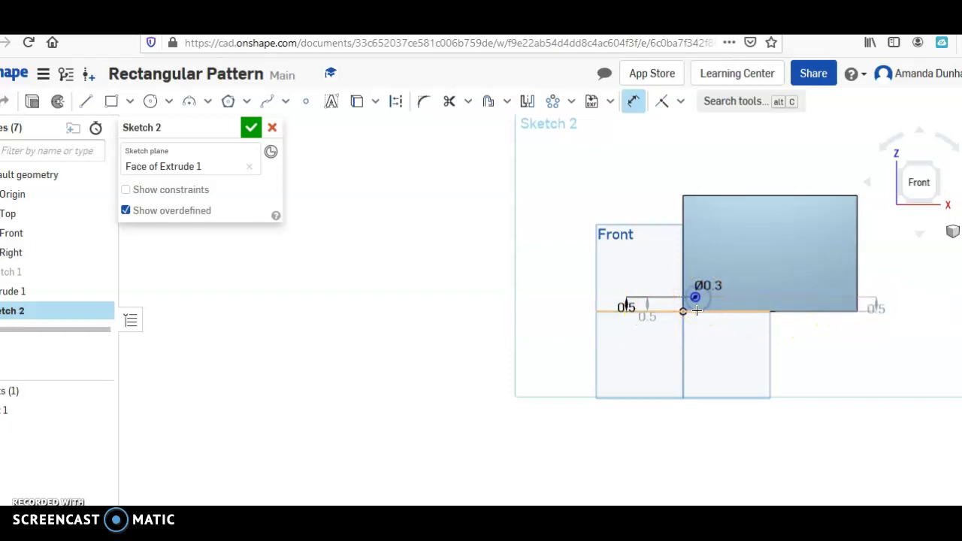
{"action": "left_click_drag", "start_coordinate": [697, 310], "coordinate": [626, 303]}
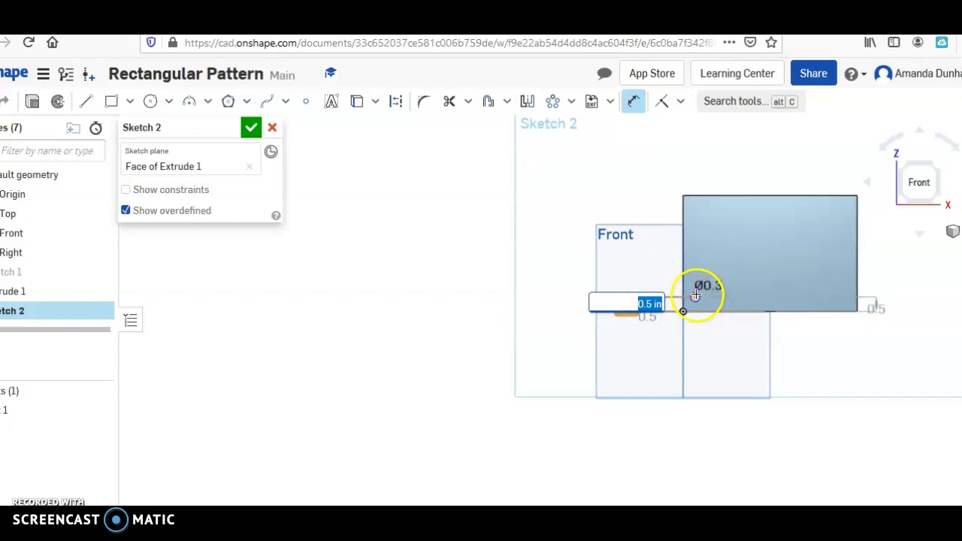
{"action": "left_click", "coordinate": [250, 127]}
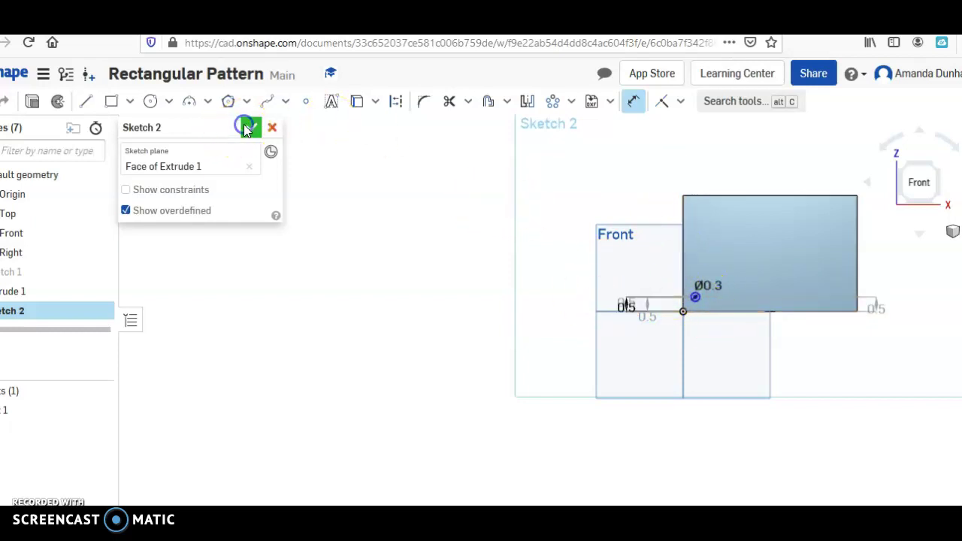
Step: Switch to the assignment page in the browser and examine its instructions and images for the peg extrusion and pattern settings
{"action": "left_click", "coordinate": [939, 185]}
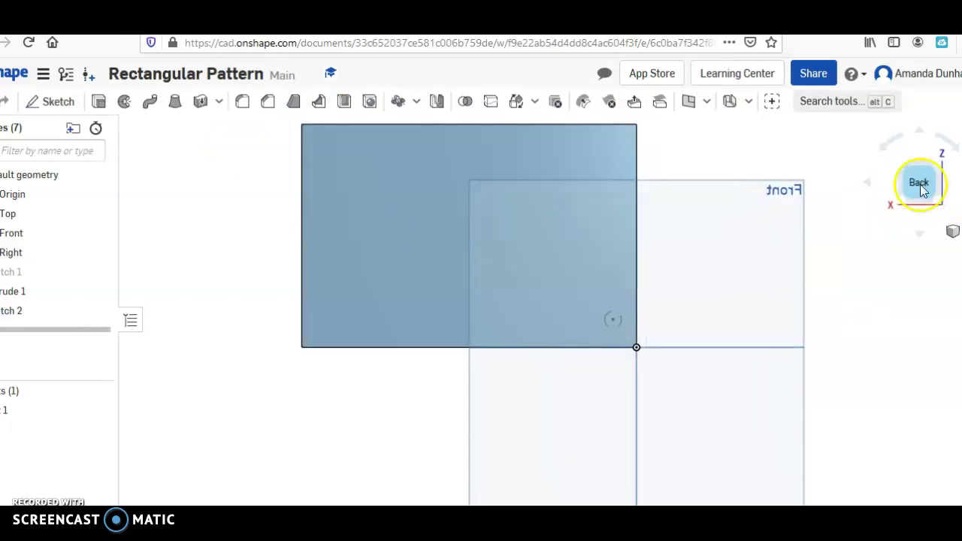
{"action": "left_click", "coordinate": [896, 173]}
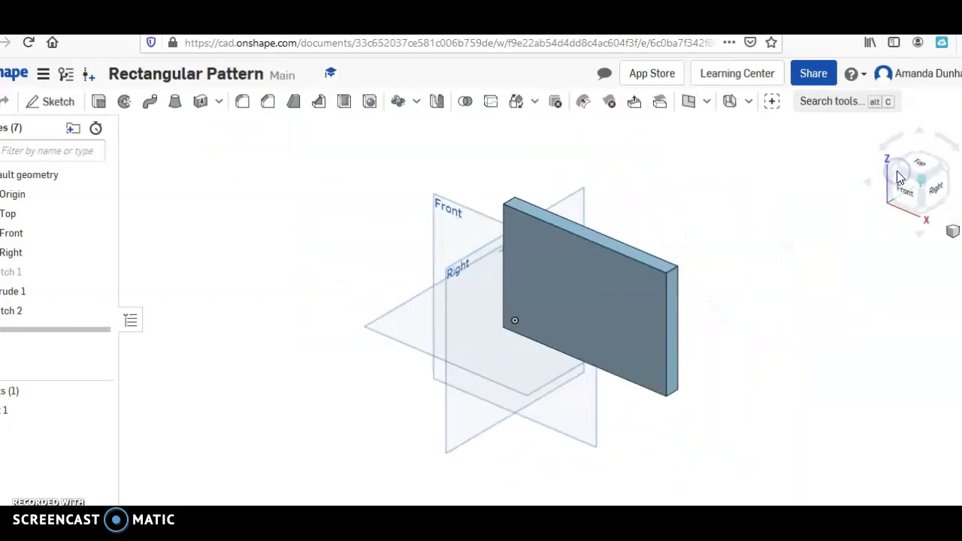
{"action": "left_click", "coordinate": [481, 24]}
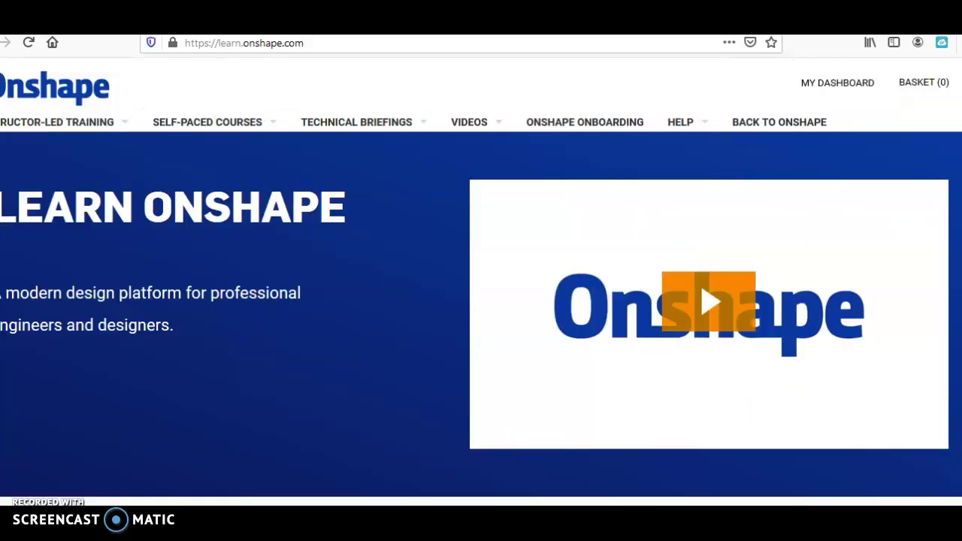
{"action": "left_click", "coordinate": [368, 24]}
{"action": "scroll", "coordinate": [491, 218], "scroll_direction": "down", "scroll_amount": 1}
{"action": "scroll", "coordinate": [491, 219], "scroll_direction": "down", "scroll_amount": 3}
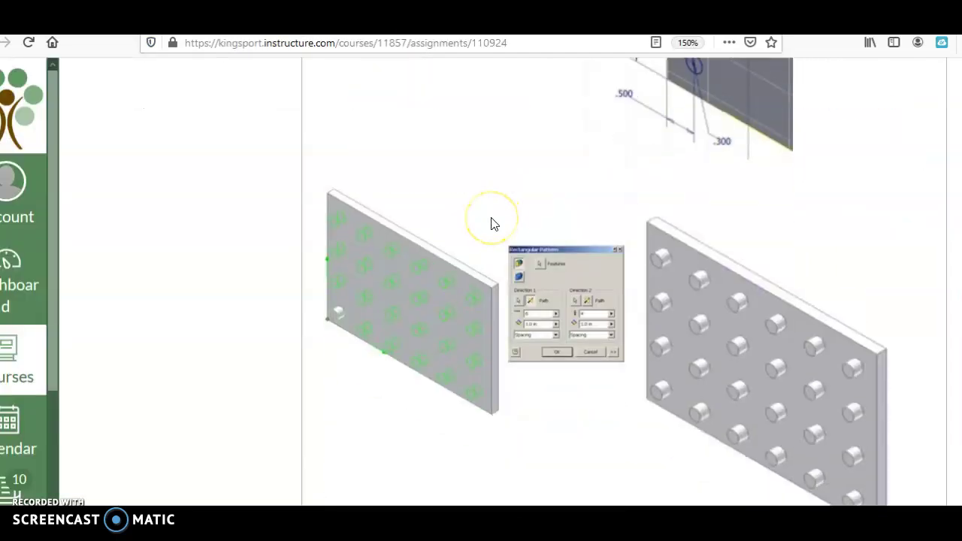
{"action": "scroll", "coordinate": [374, 287], "scroll_direction": "up", "scroll_amount": 6}
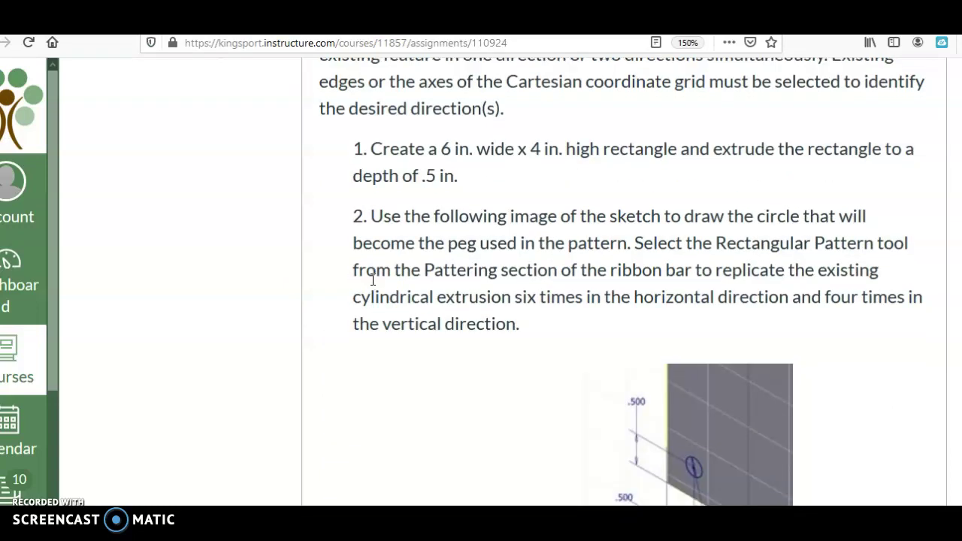
{"action": "scroll", "coordinate": [373, 279], "scroll_direction": "down", "scroll_amount": 2}
{"action": "scroll", "coordinate": [601, 254], "scroll_direction": "down", "scroll_amount": 4}
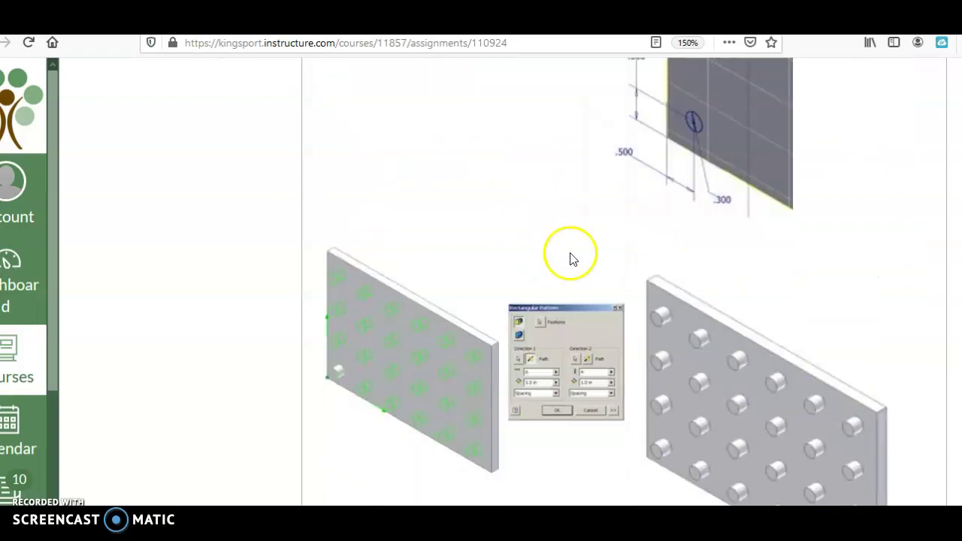
Step: Return to the Onshape model and extrude the sketched circle 0.25 in outward, adding it to the plate
{"action": "key", "text": "ctrl+Tab"}
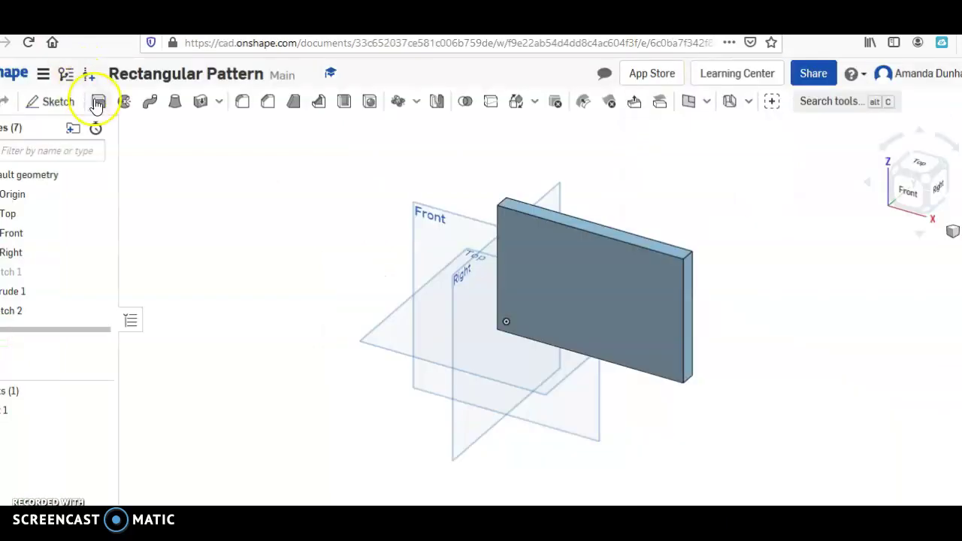
{"action": "left_click", "coordinate": [511, 318]}
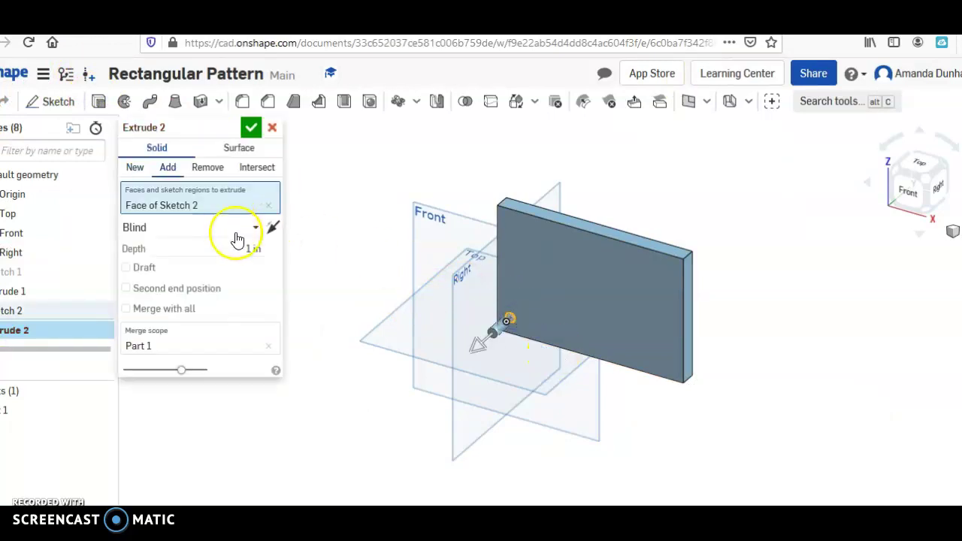
{"action": "left_click", "coordinate": [252, 249]}
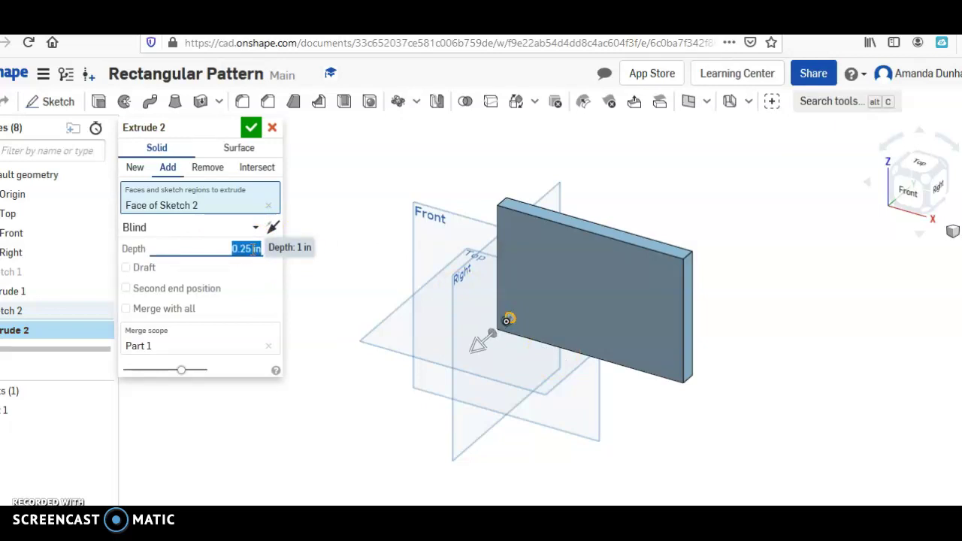
{"action": "left_click", "coordinate": [249, 130]}
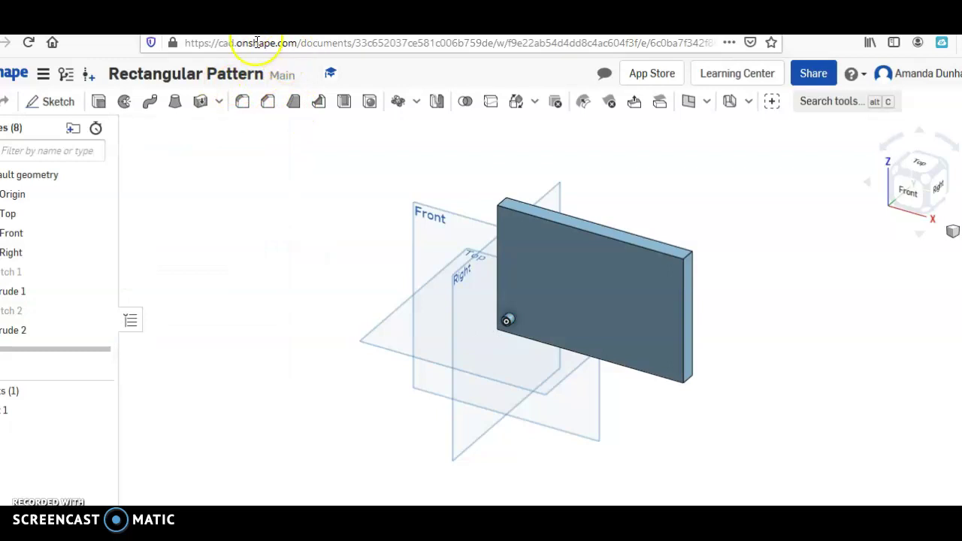
{"action": "left_click", "coordinate": [416, 103]}
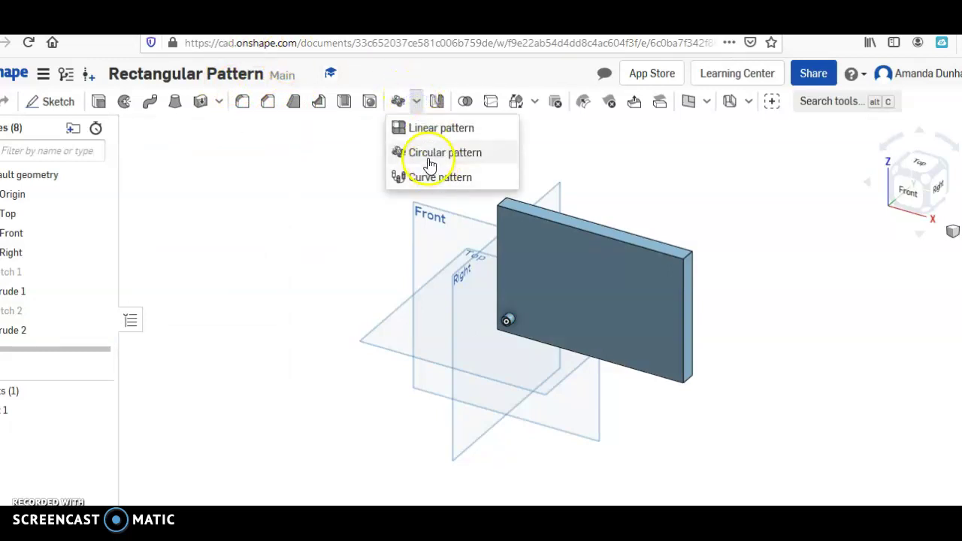
{"action": "left_click", "coordinate": [422, 128]}
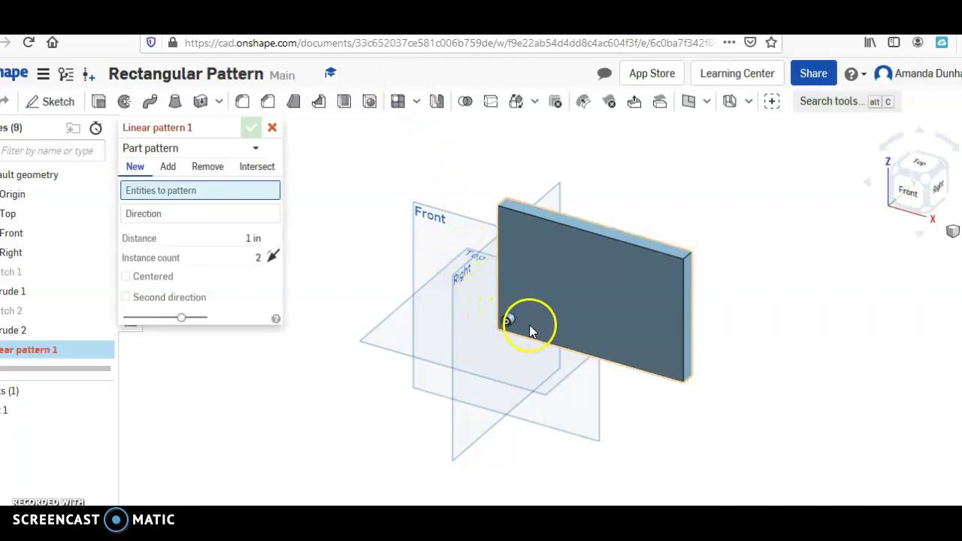
{"action": "left_click", "coordinate": [201, 152]}
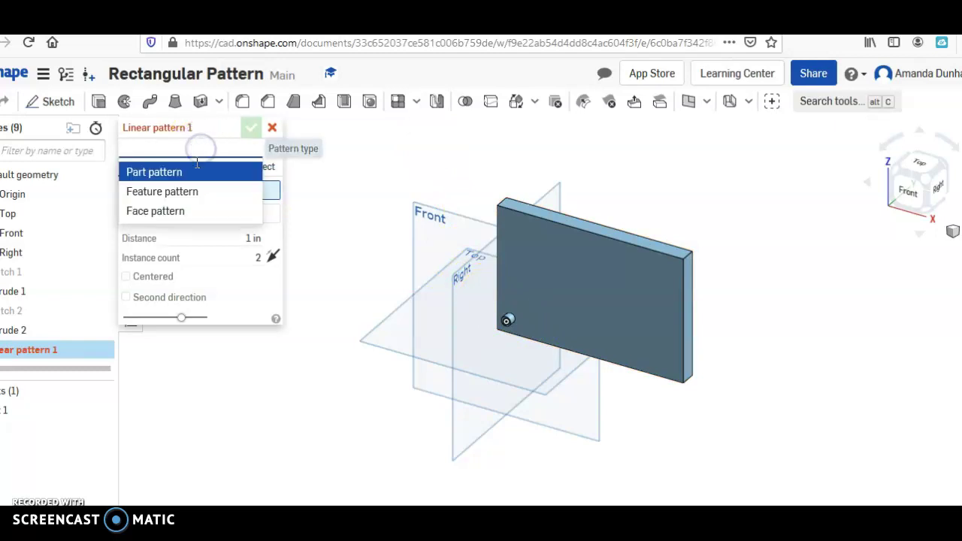
{"action": "left_click", "coordinate": [184, 194]}
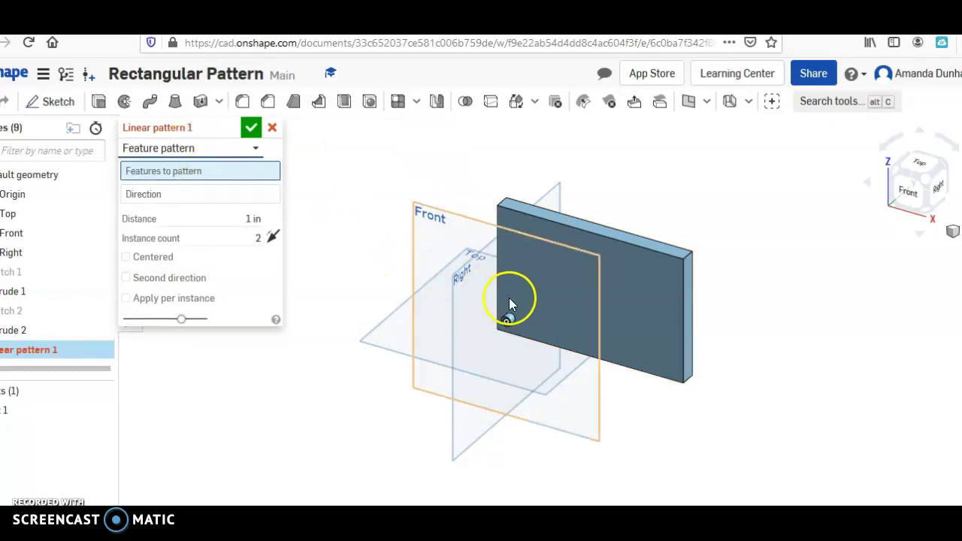
{"action": "left_click", "coordinate": [507, 320]}
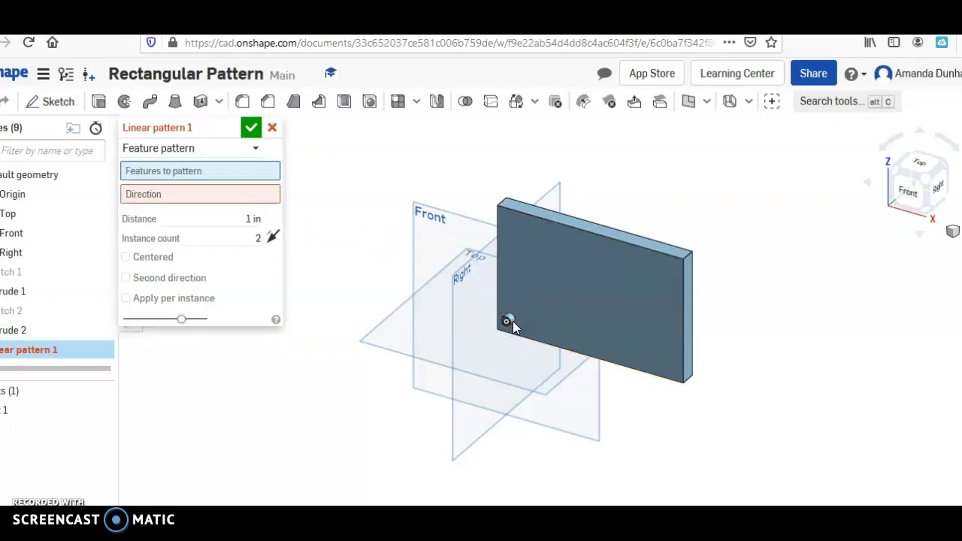
{"action": "left_click", "coordinate": [256, 183]}
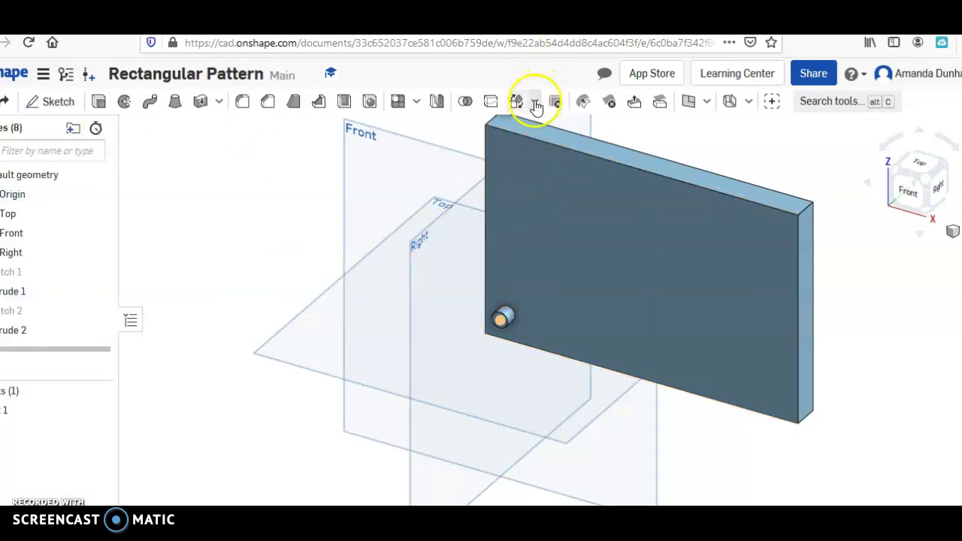
Step: Start a linear pattern of the Feature pattern type and select the peg extrusion as the feature to pattern
{"action": "left_click", "coordinate": [398, 102]}
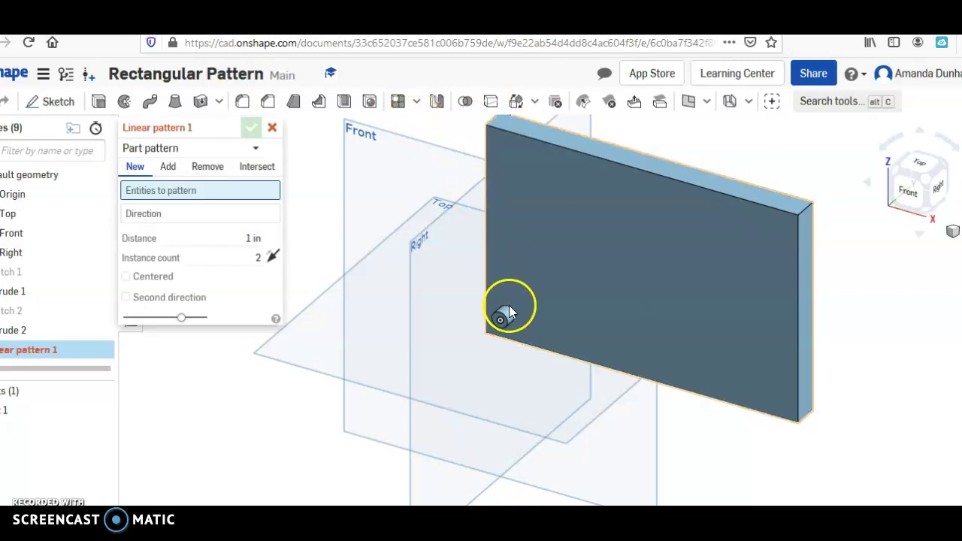
{"action": "left_click", "coordinate": [189, 147]}
{"action": "left_click", "coordinate": [188, 191]}
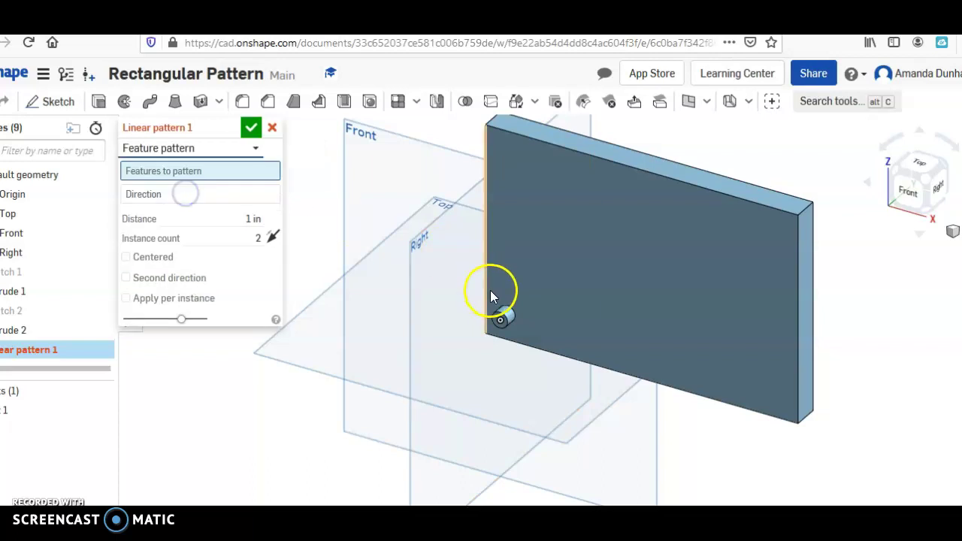
{"action": "left_click", "coordinate": [505, 314]}
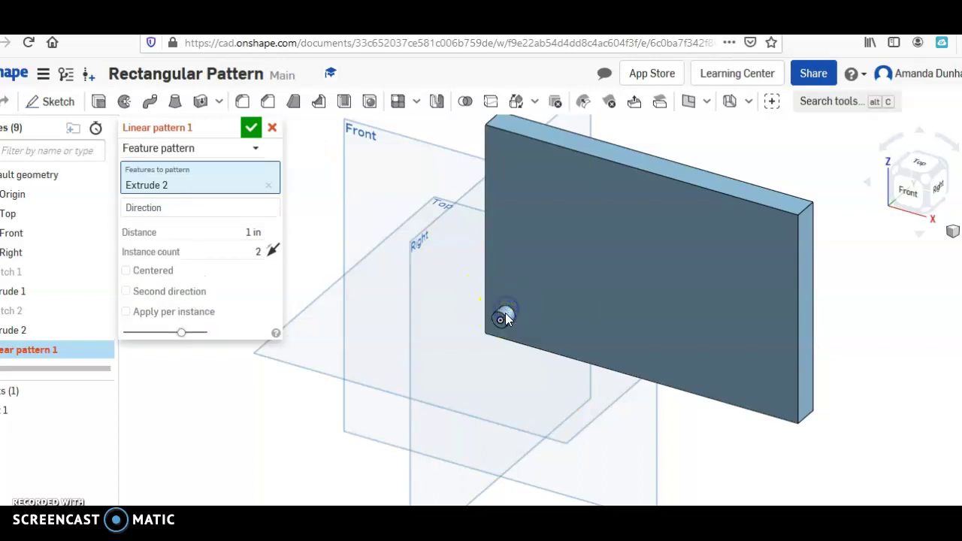
{"action": "left_click", "coordinate": [498, 316]}
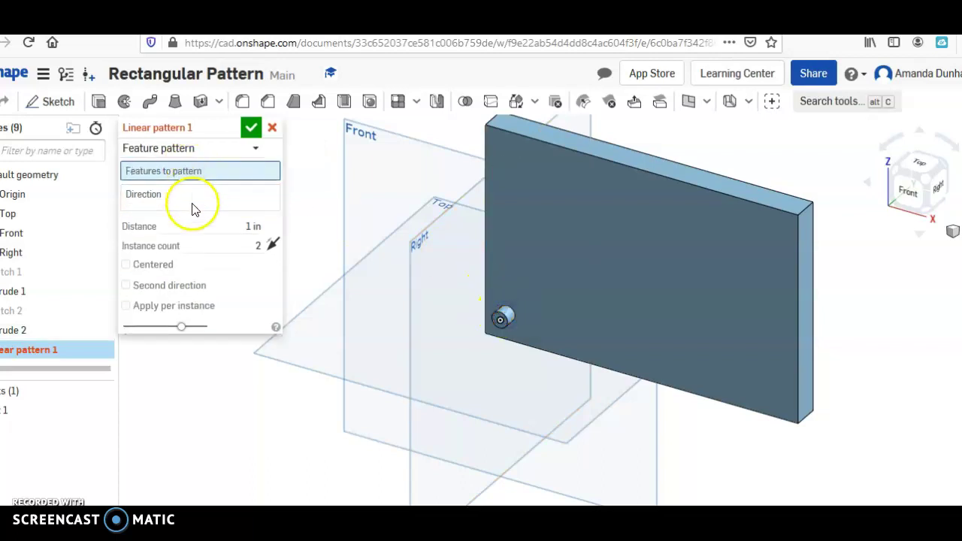
{"action": "left_click", "coordinate": [506, 319]}
{"action": "left_click", "coordinate": [509, 319]}
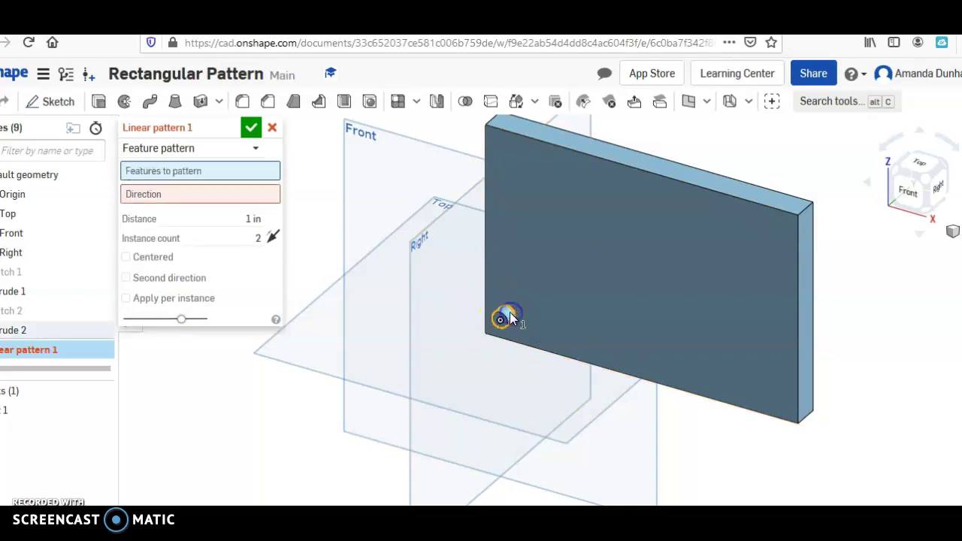
{"action": "left_click", "coordinate": [500, 318]}
{"action": "left_click", "coordinate": [241, 200]}
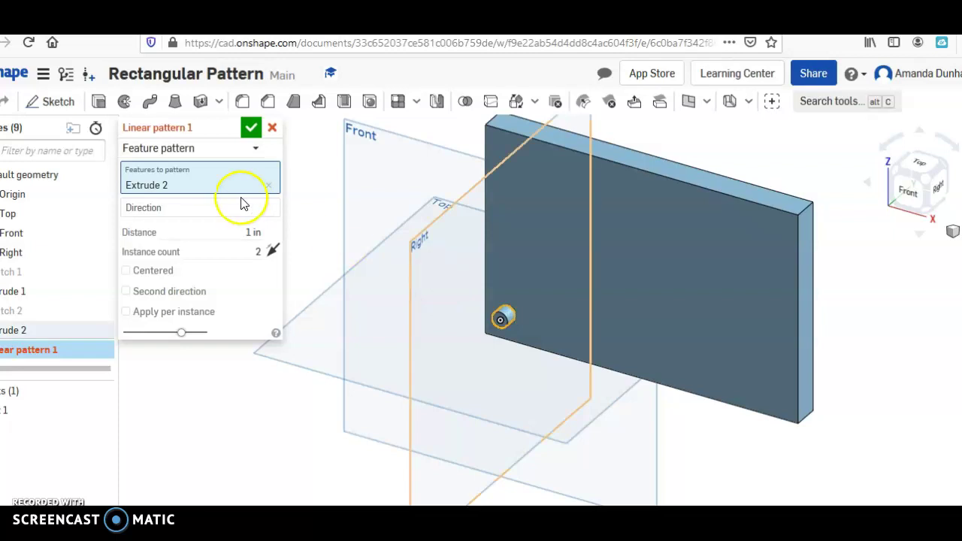
Step: Pattern the peg along the plate's bottom front edge with 6 instances spaced 1 in apart
{"action": "left_click", "coordinate": [242, 203]}
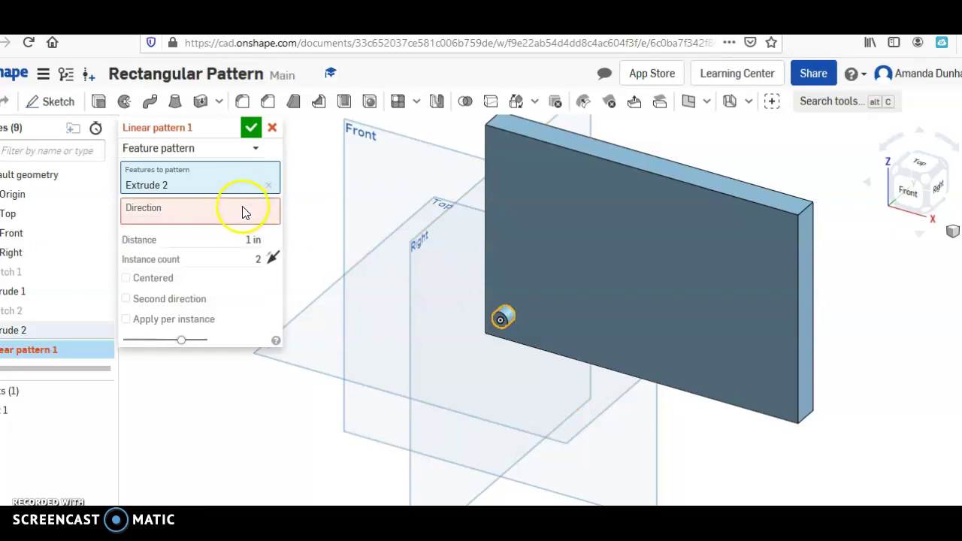
{"action": "left_click", "coordinate": [552, 353]}
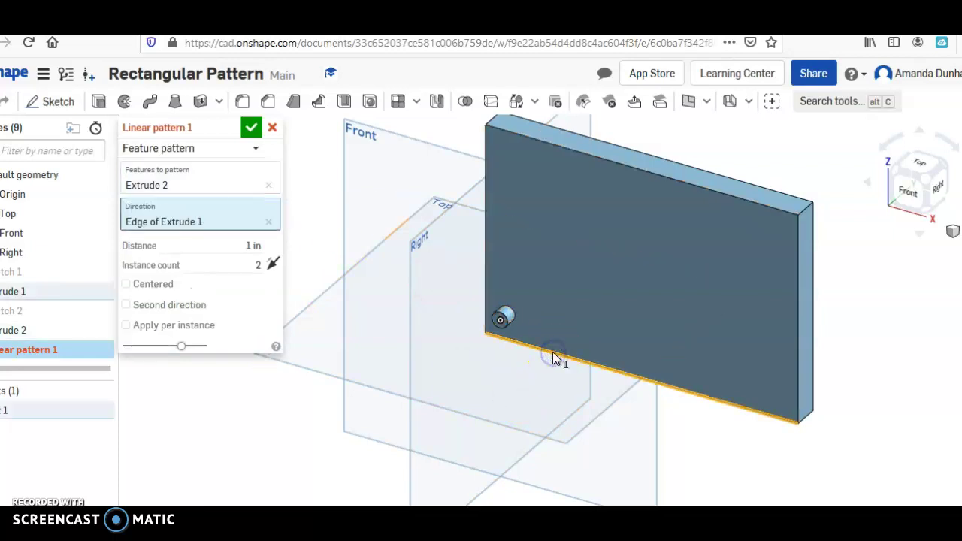
{"action": "left_click", "coordinate": [259, 263]}
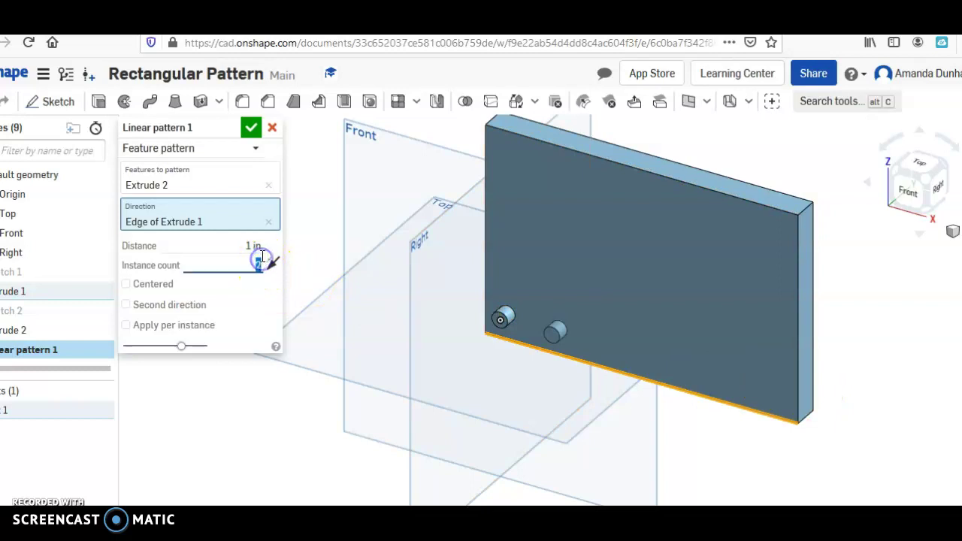
{"action": "type", "text": "6"}
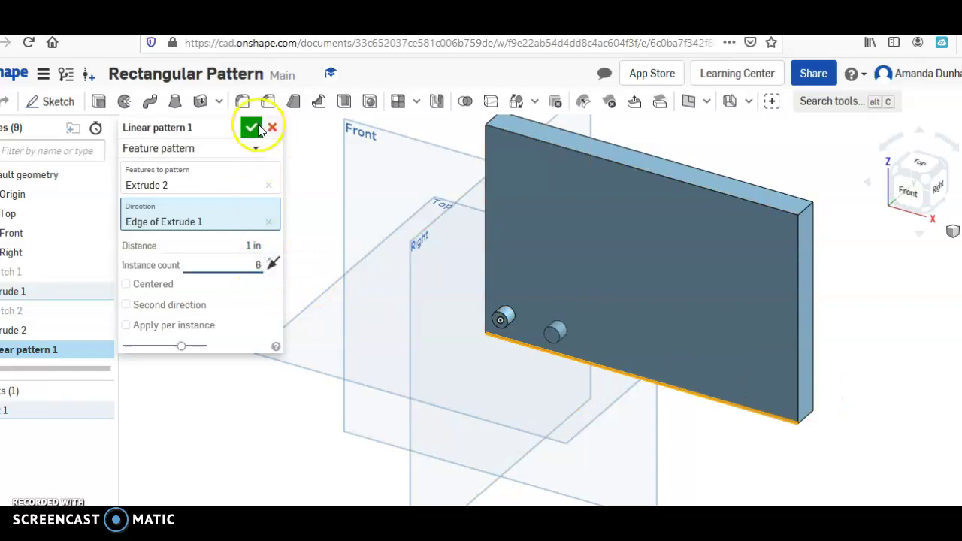
{"action": "left_click", "coordinate": [252, 128]}
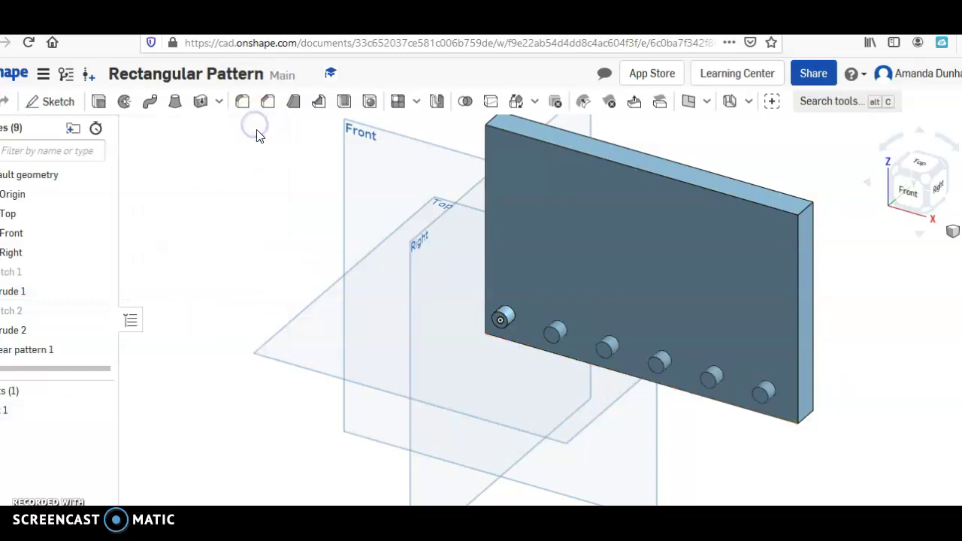
Step: Start a second linear pattern of the Feature pattern type and select the peg extrusion and the row pattern as its features
{"action": "left_click", "coordinate": [401, 102]}
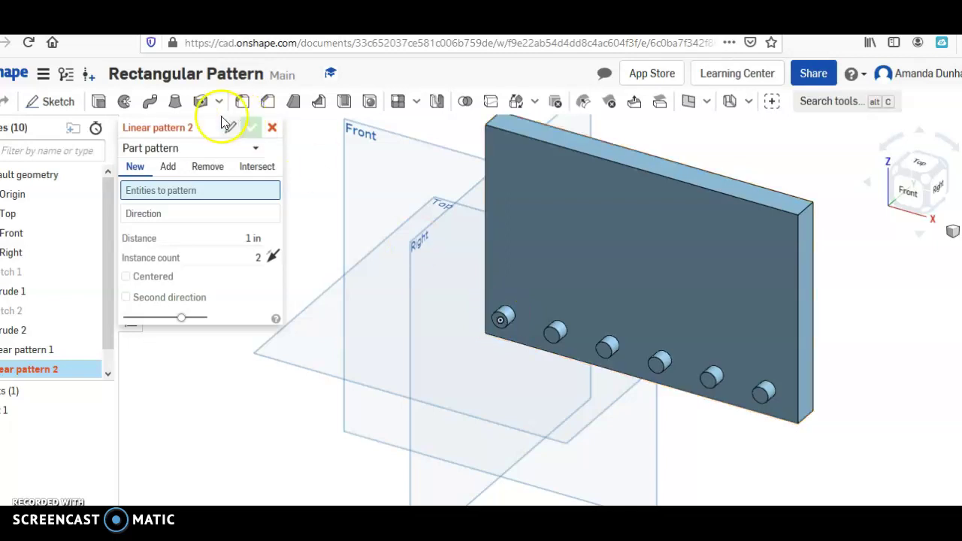
{"action": "left_click", "coordinate": [234, 149]}
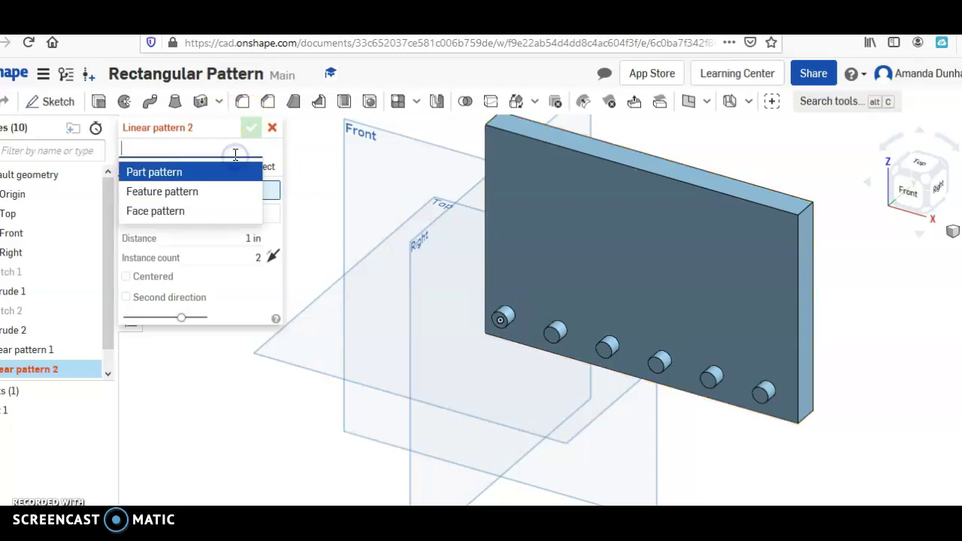
{"action": "left_click", "coordinate": [232, 192]}
{"action": "left_click", "coordinate": [502, 319]}
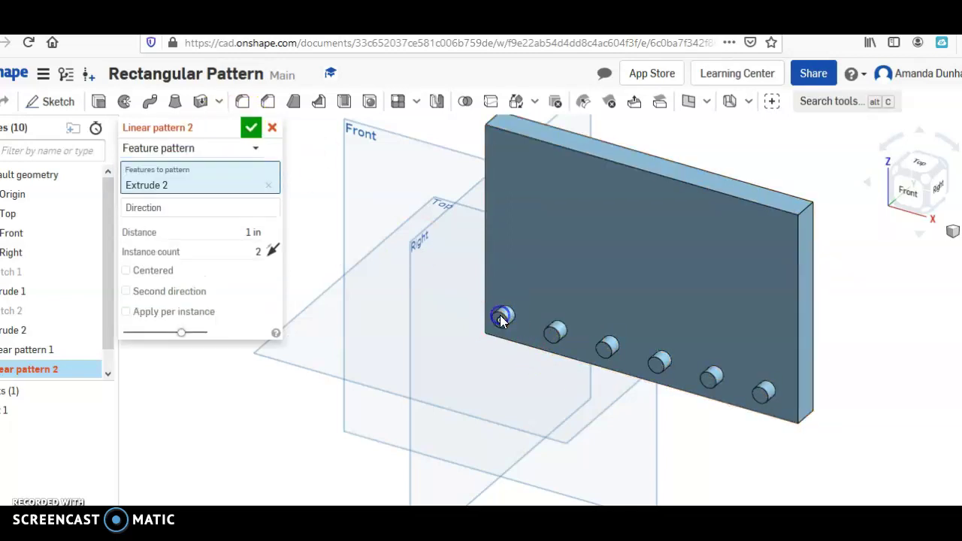
{"action": "left_click", "coordinate": [503, 321]}
{"action": "left_click", "coordinate": [553, 331]}
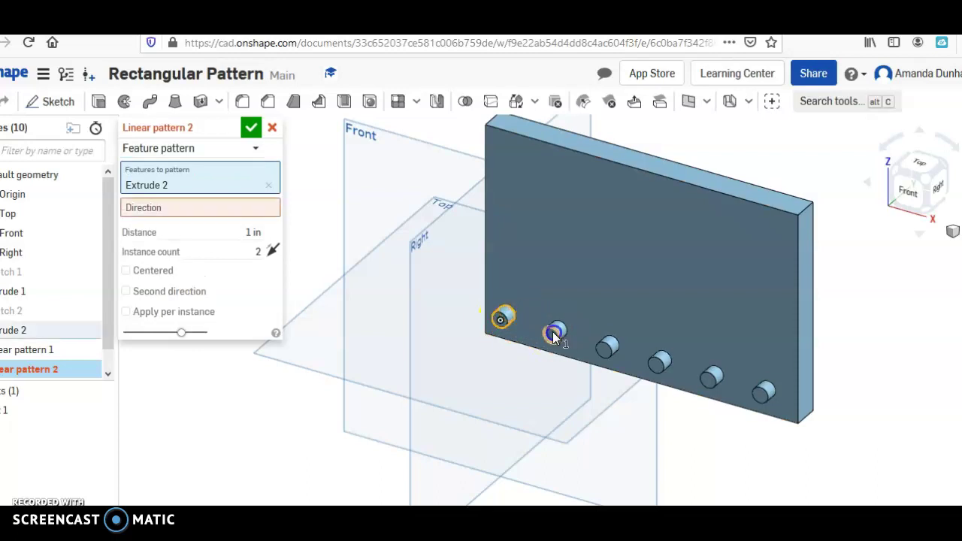
{"action": "left_click", "coordinate": [588, 345]}
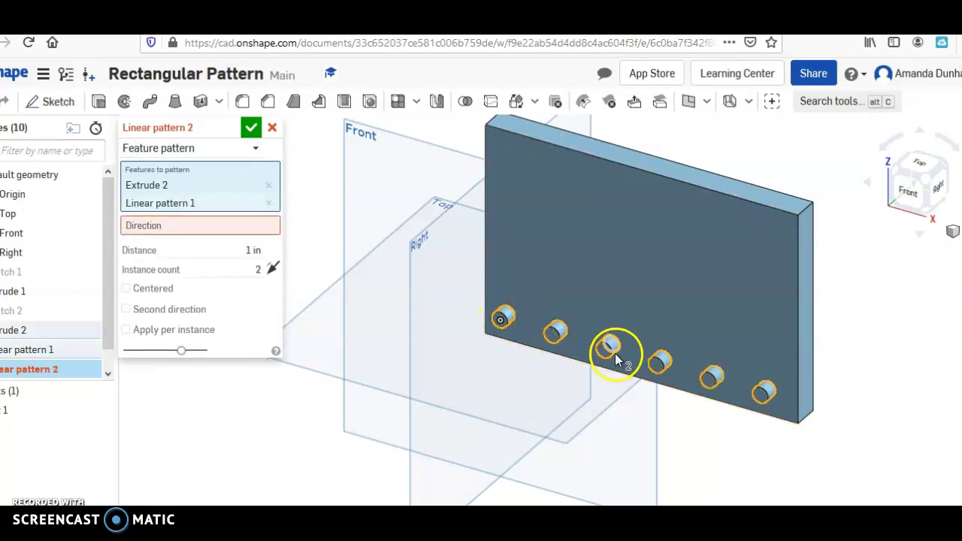
Step: Pattern the peg row along the plate's left vertical front edge with 4 instances spaced 1 in apart, excluding the plate extrusion from the features
{"action": "left_click", "coordinate": [485, 208]}
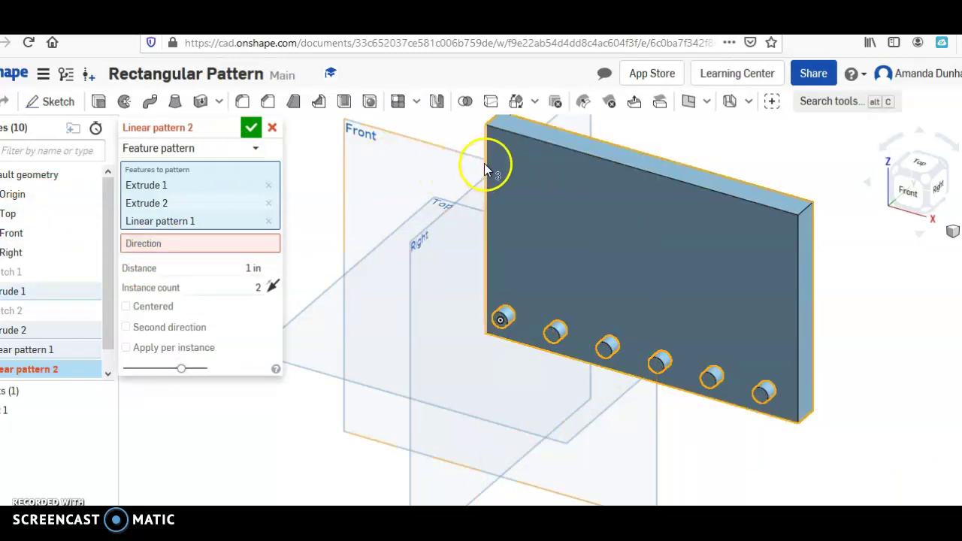
{"action": "left_click", "coordinate": [184, 241]}
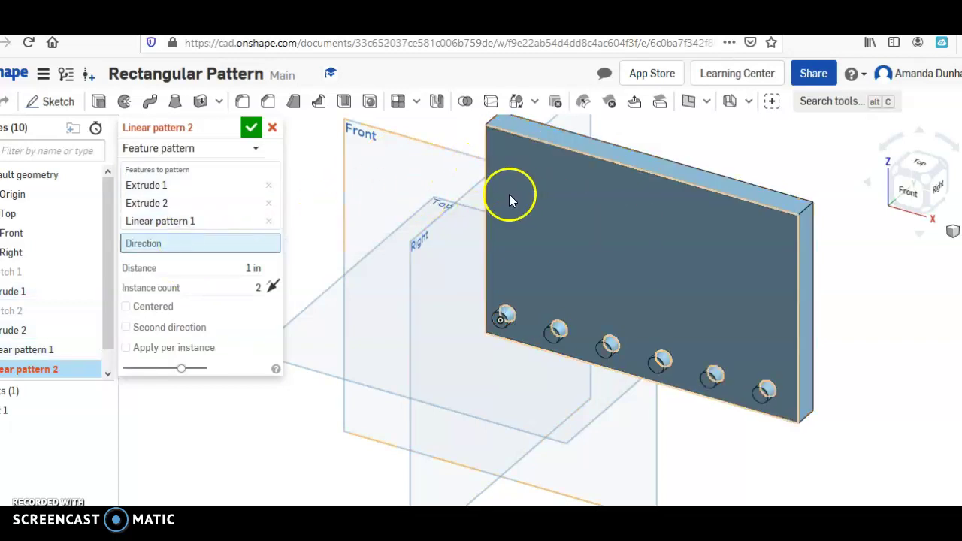
{"action": "left_click", "coordinate": [483, 171]}
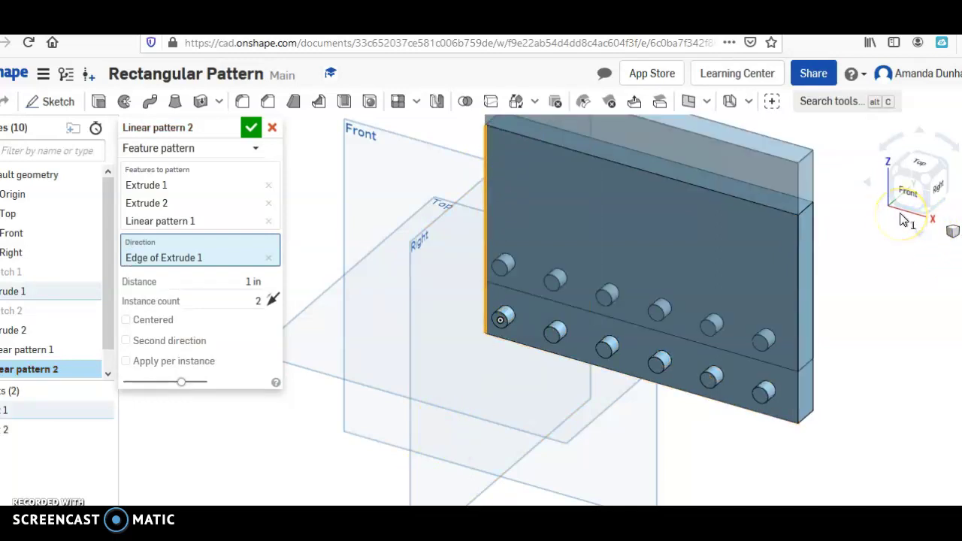
{"action": "left_click", "coordinate": [268, 187]}
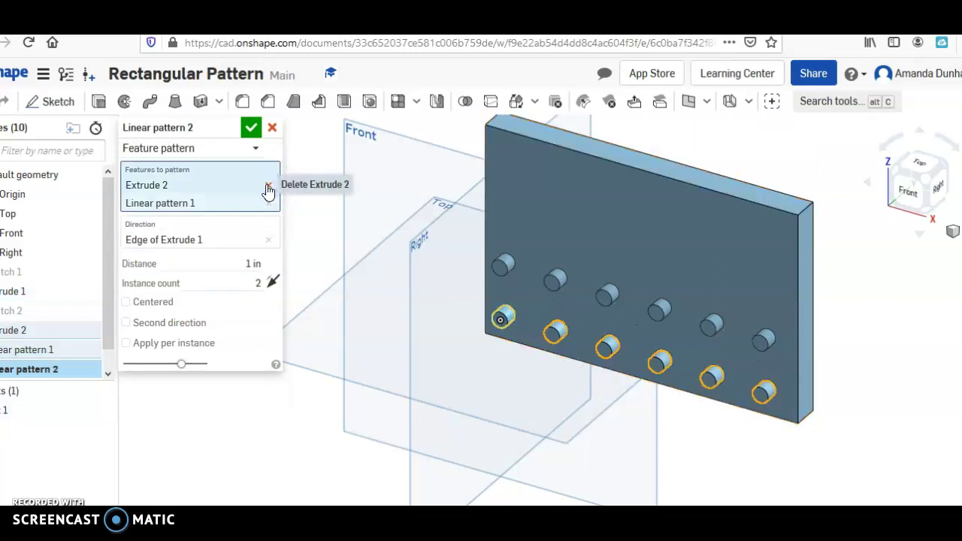
{"action": "double_click", "coordinate": [257, 282]}
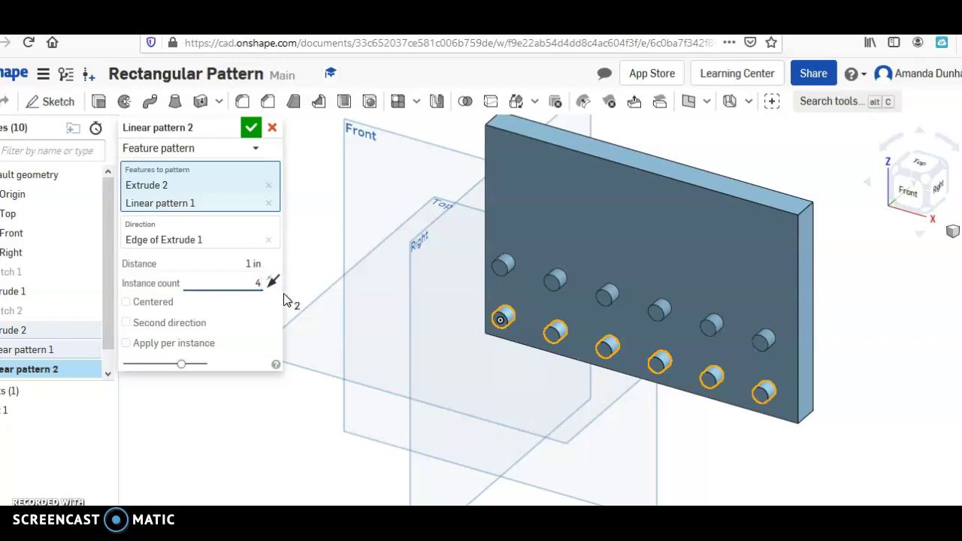
{"action": "left_click", "coordinate": [250, 126]}
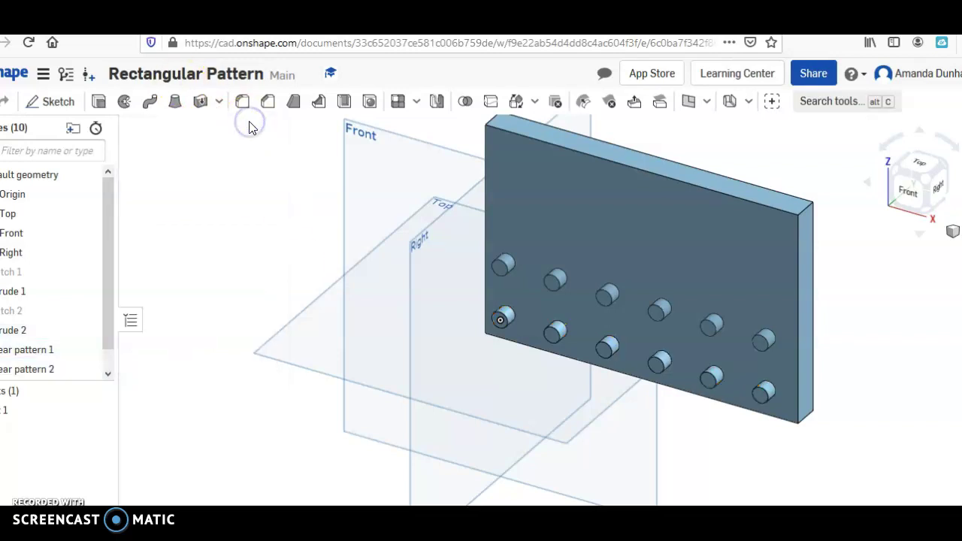
Step: Examine the share settings of the Rectangular Pattern document and close them
{"action": "left_click", "coordinate": [945, 169]}
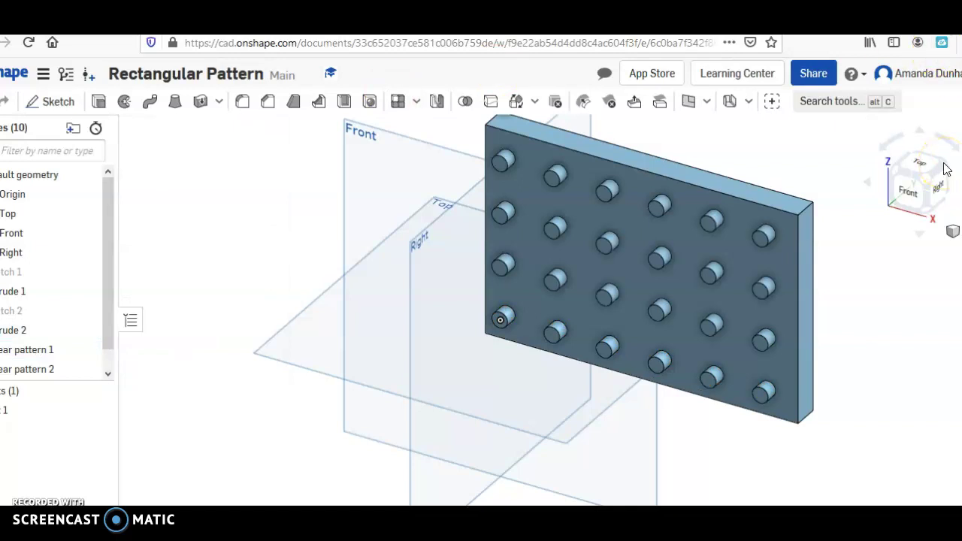
{"action": "left_click", "coordinate": [801, 81]}
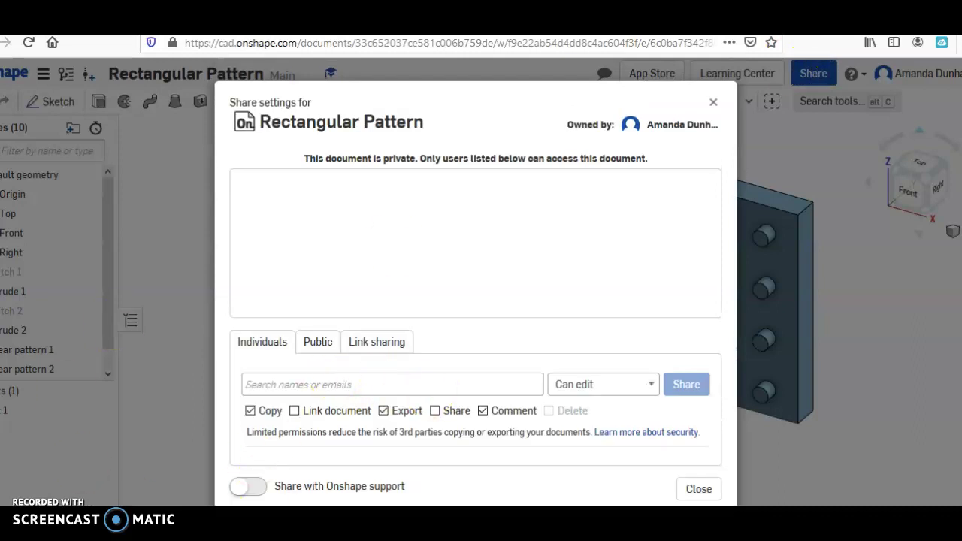
{"action": "left_click", "coordinate": [710, 102]}
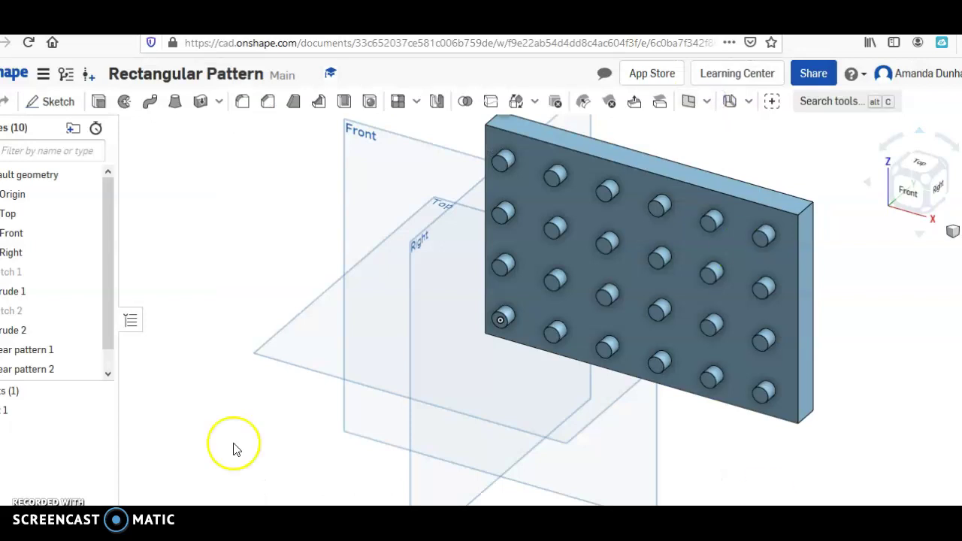